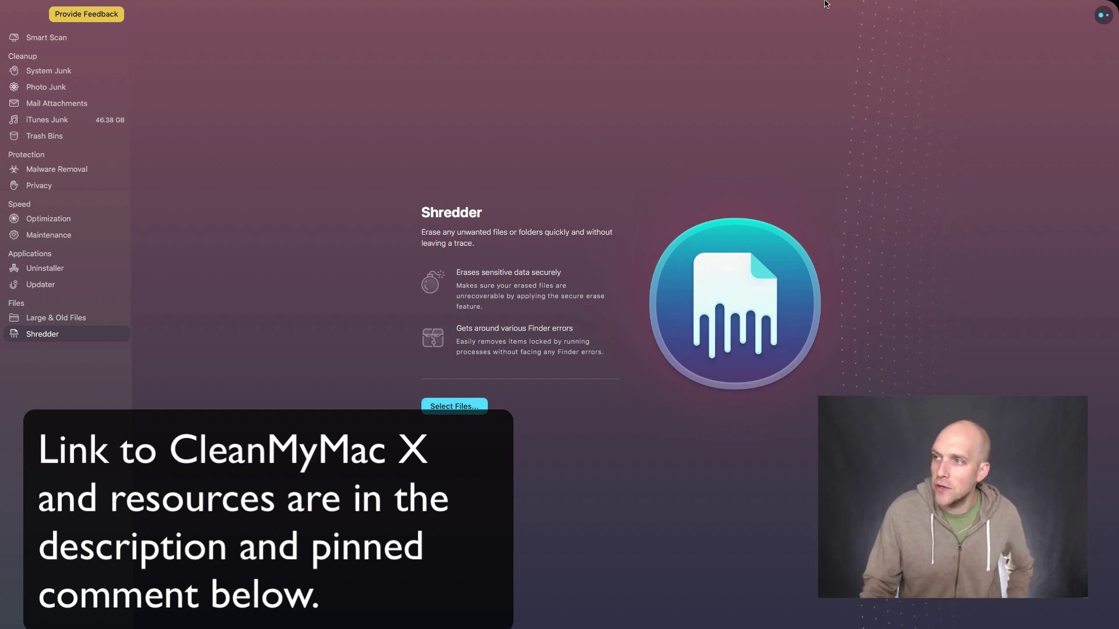
- Open CleanMyMac's menu-bar status panel to check disk space (284.07 GB free) and memory
{"action": "mouse_move", "coordinate": [834, 5]}
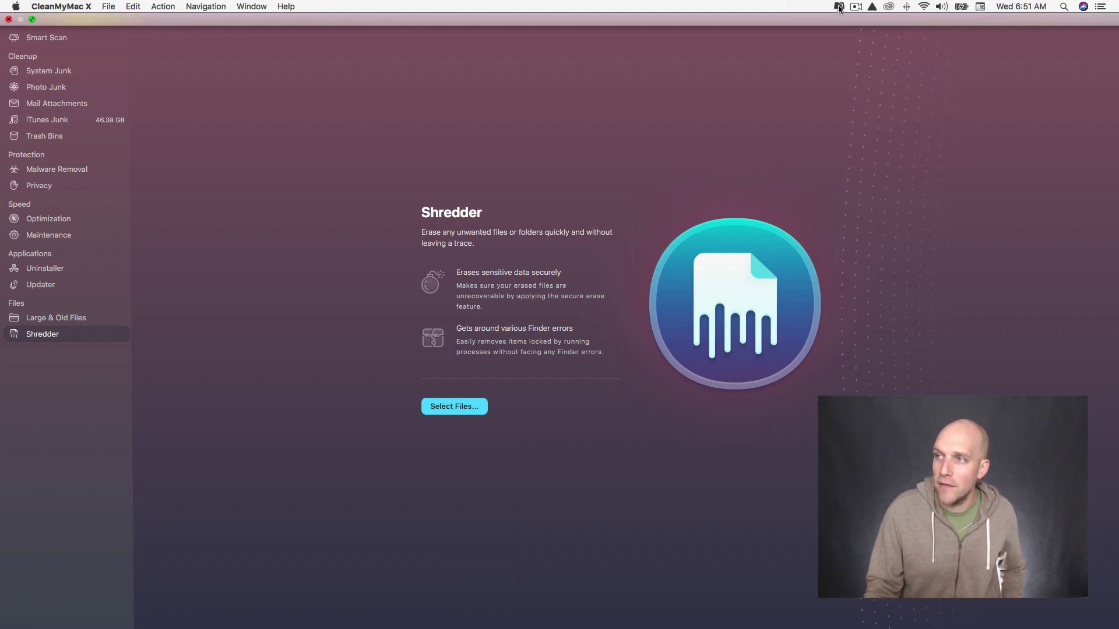
{"action": "left_click", "coordinate": [839, 7]}
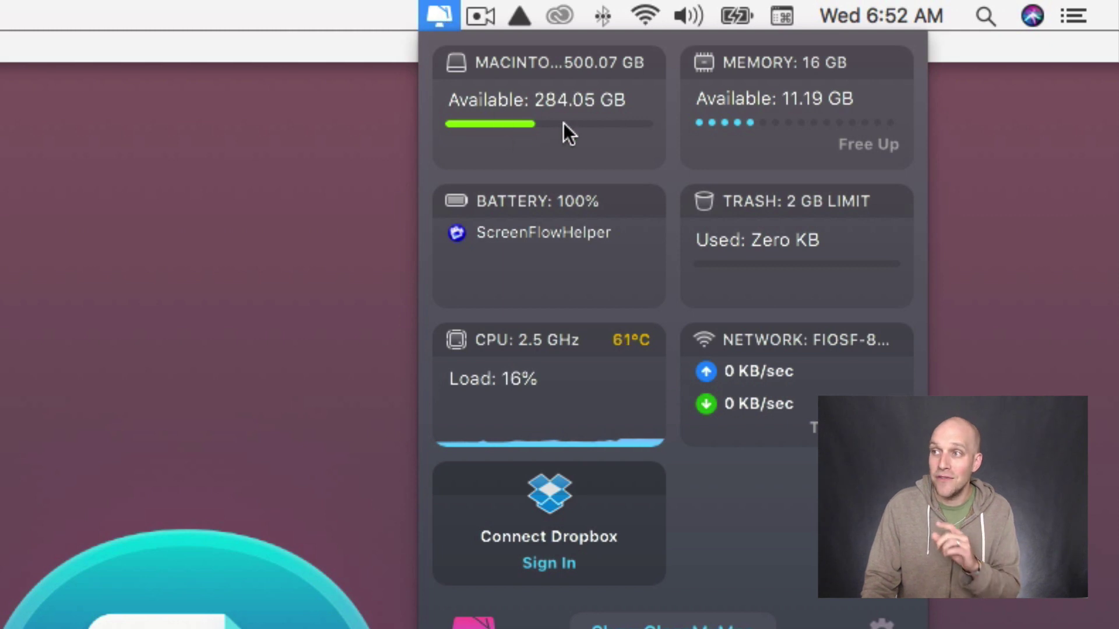
- Scroll the status panel to the CPU tile, which names ScreenFlowHelper as the heaviest process
{"action": "scroll", "coordinate": [563, 124], "scroll_direction": "down", "scroll_amount": 3}
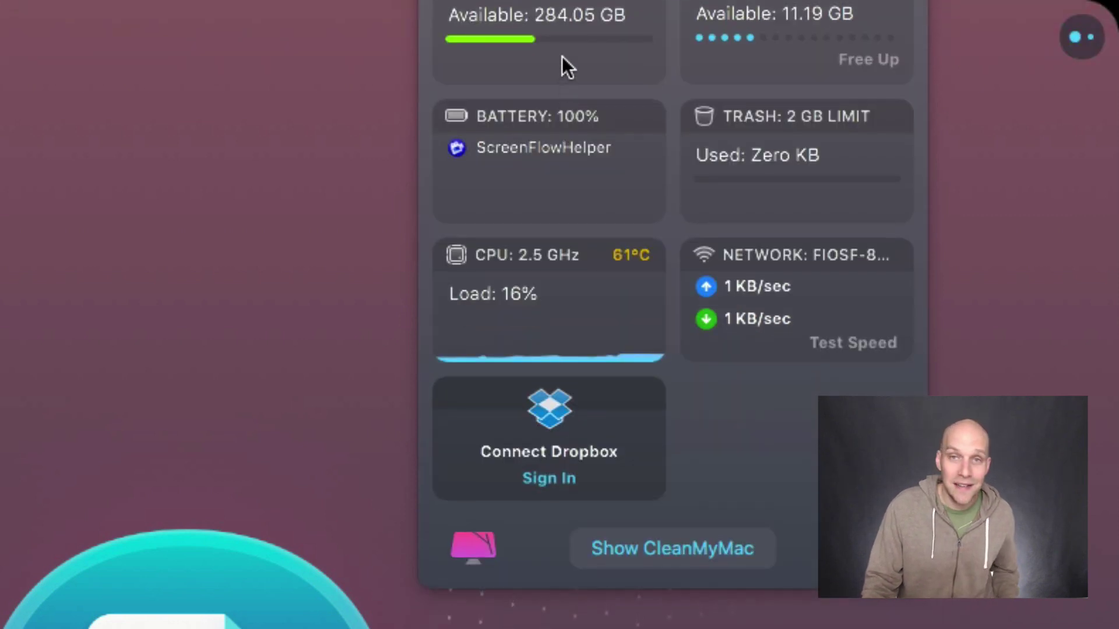
{"action": "left_click", "coordinate": [555, 8]}
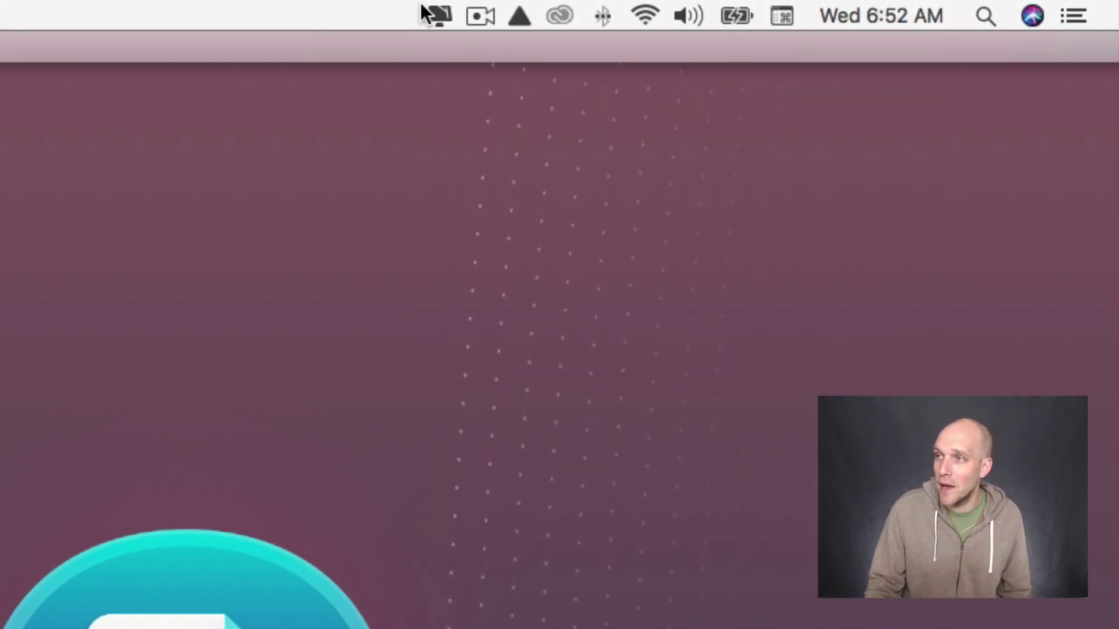
{"action": "left_click", "coordinate": [438, 14]}
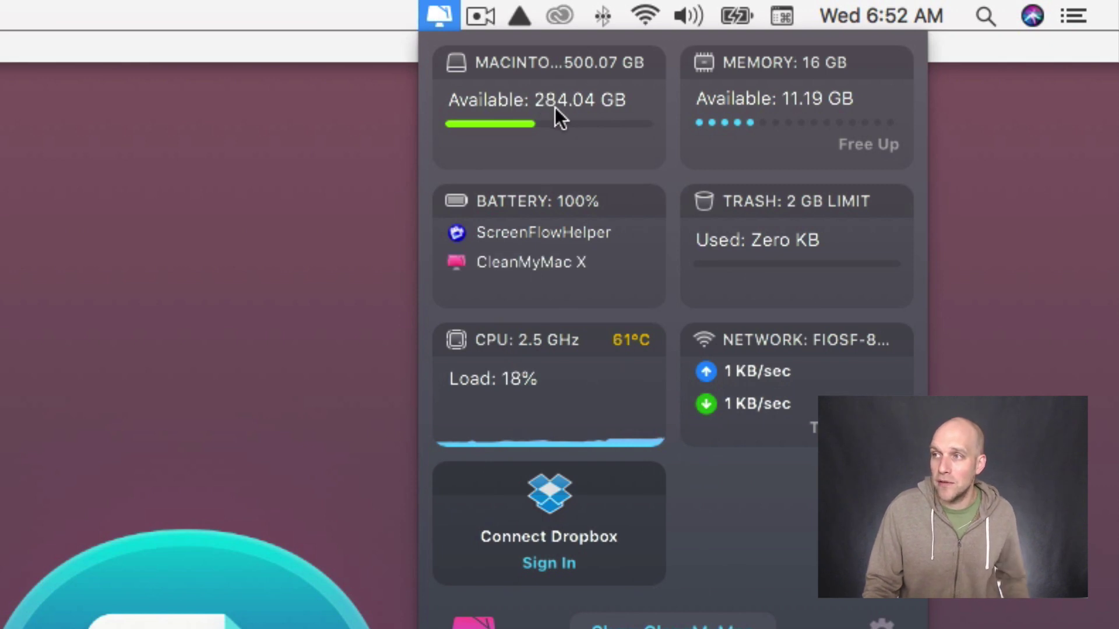
{"action": "scroll", "coordinate": [555, 108], "scroll_direction": "down", "scroll_amount": 3}
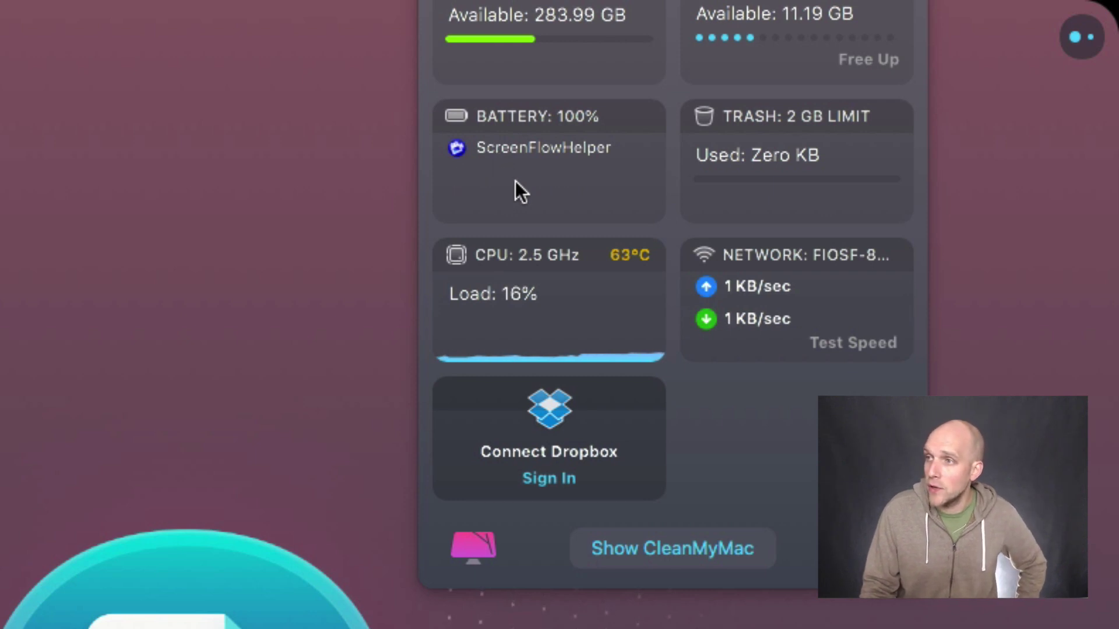
{"action": "mouse_move", "coordinate": [514, 314]}
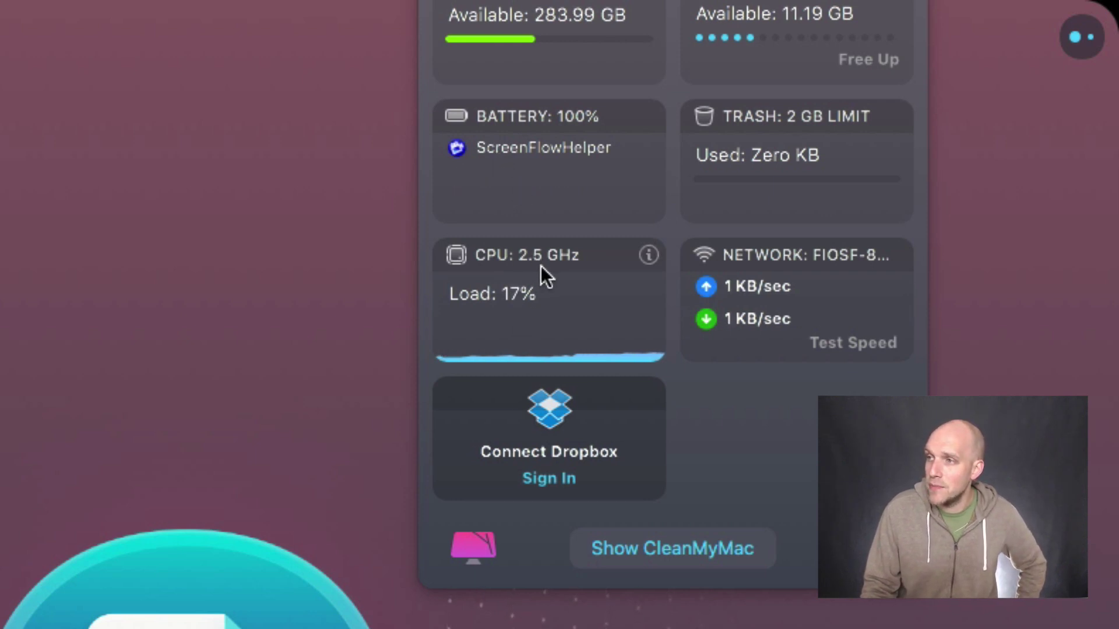
{"action": "mouse_move", "coordinate": [651, 257]}
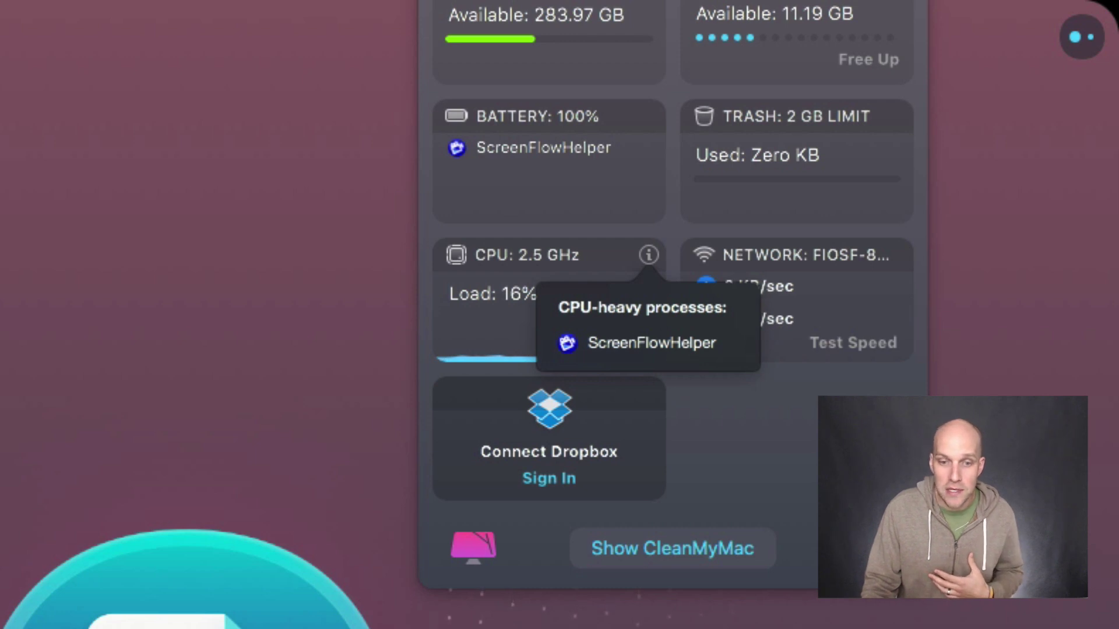
- Close the status panel, bring Chrome forward, and quit it with Cmd+Q
{"action": "key", "text": "Escape"}
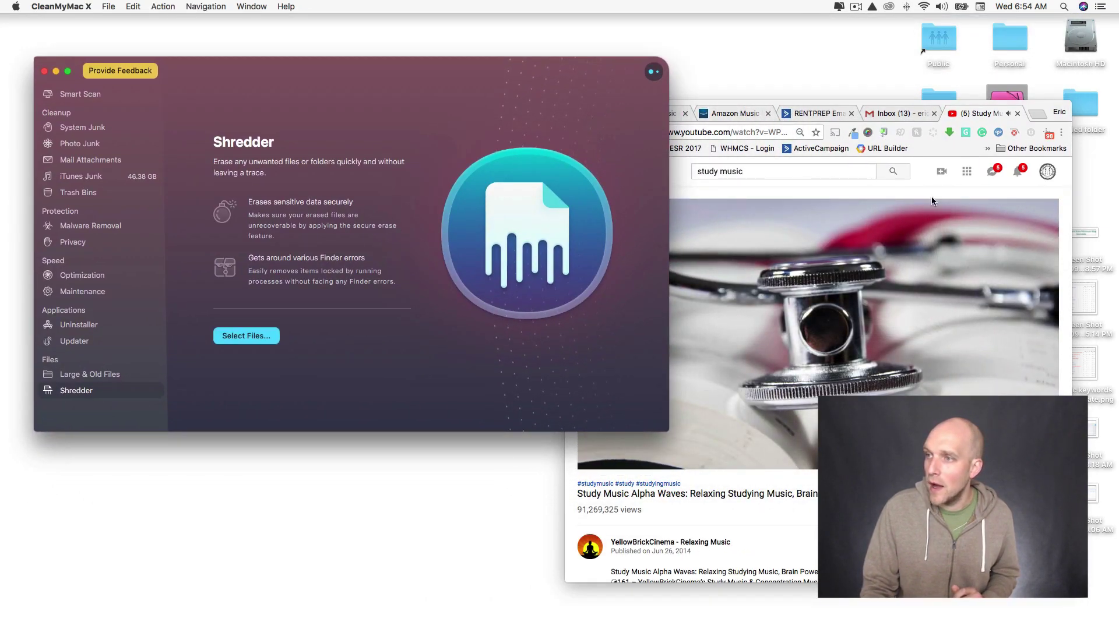
{"action": "left_click", "coordinate": [930, 197]}
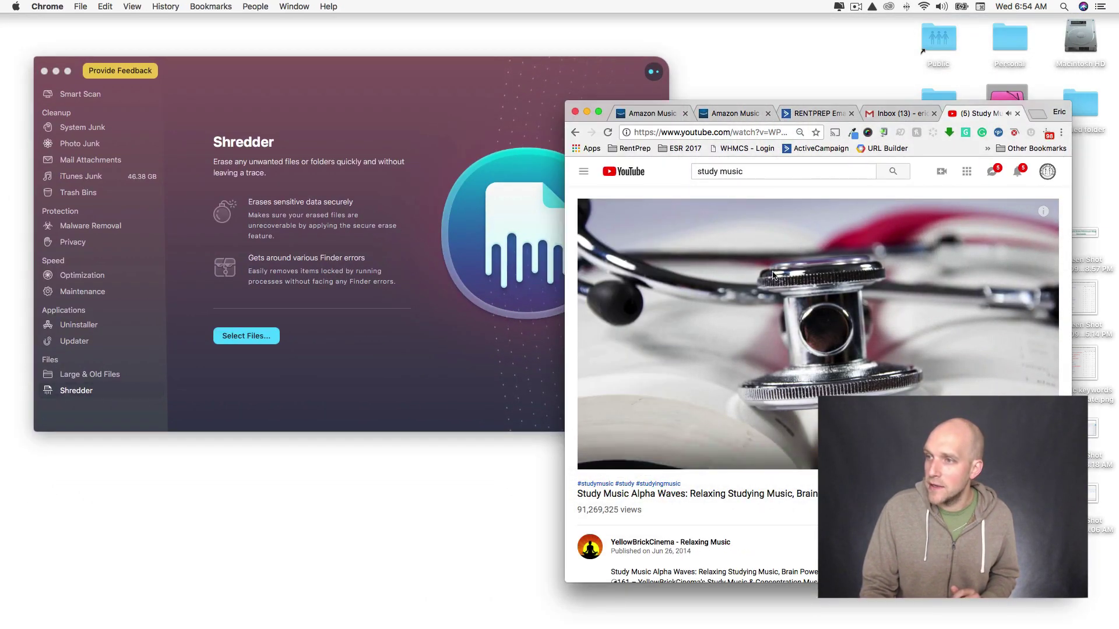
{"action": "left_click", "coordinate": [839, 7]}
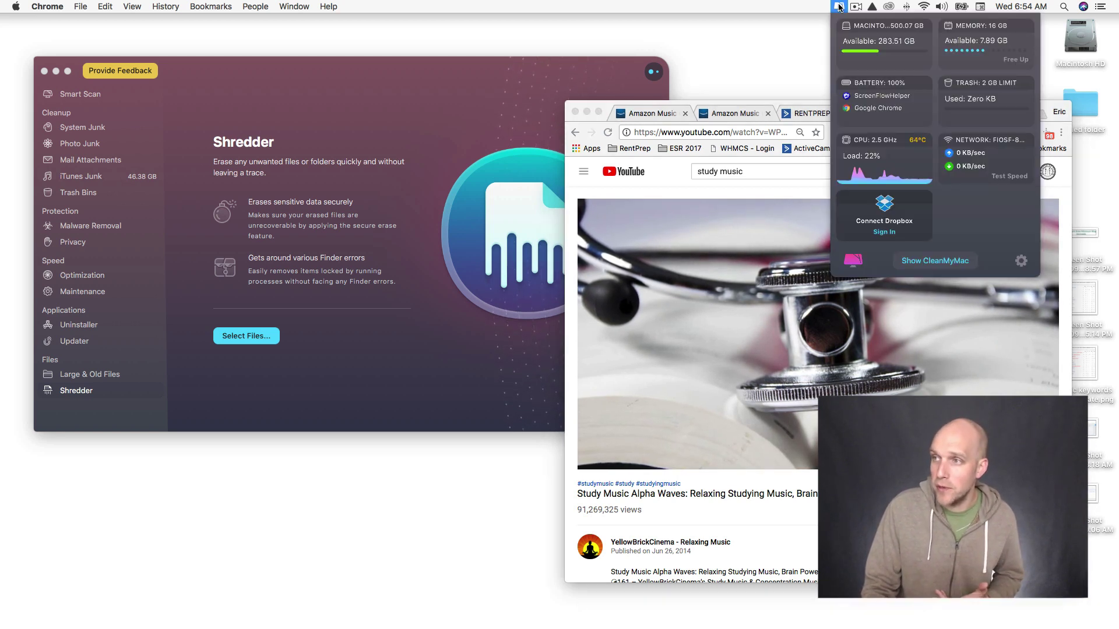
{"action": "left_click", "coordinate": [786, 160]}
{"action": "left_click", "coordinate": [47, 6]}
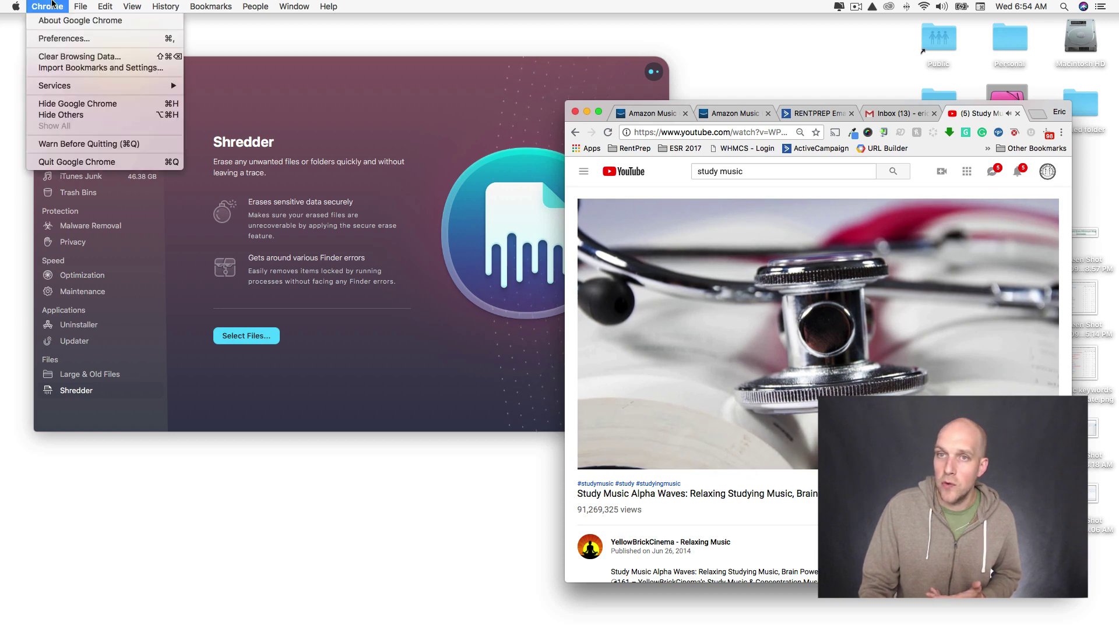
{"action": "left_click", "coordinate": [455, 177]}
{"action": "key", "text": "super+q"}
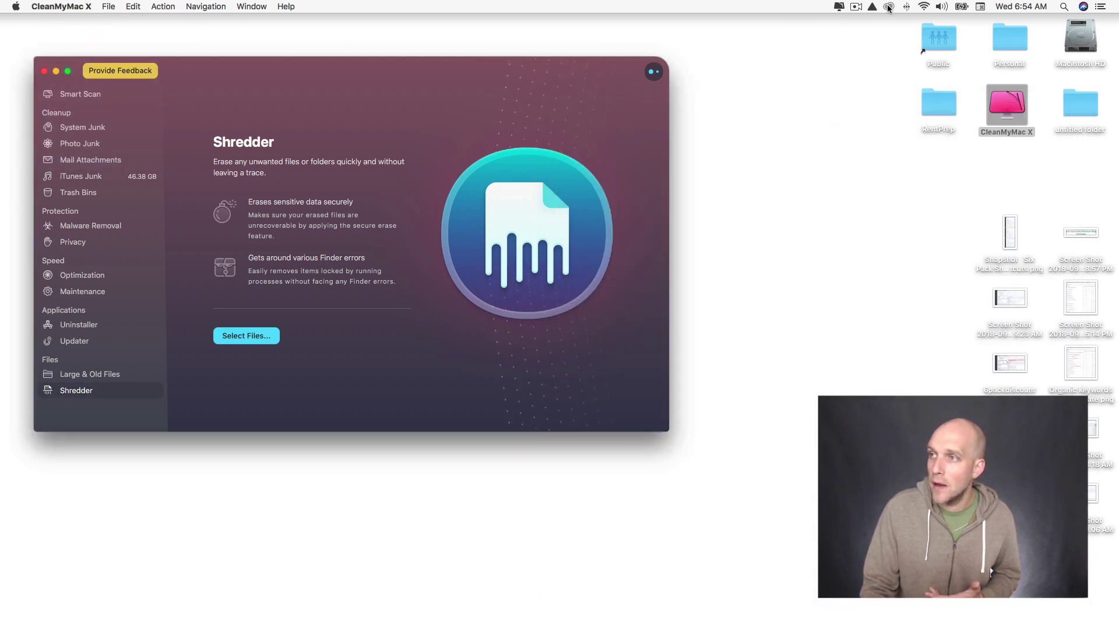
- Check the status panel's 283.40 GB free disk and uptime on the CPU graph, then close it
{"action": "left_click", "coordinate": [839, 7]}
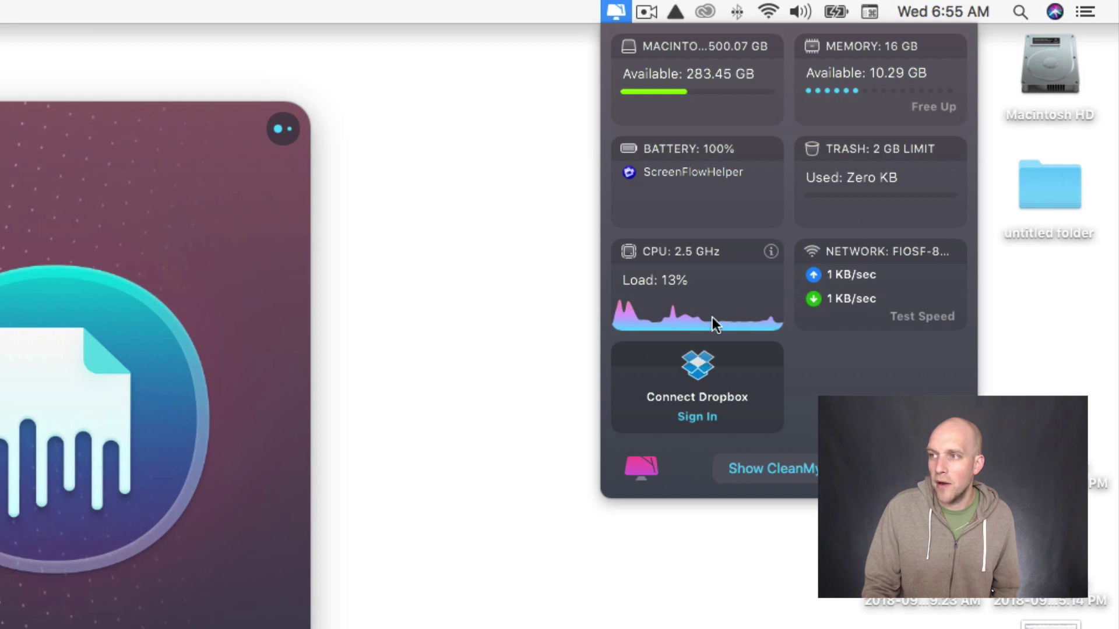
{"action": "mouse_move", "coordinate": [691, 298]}
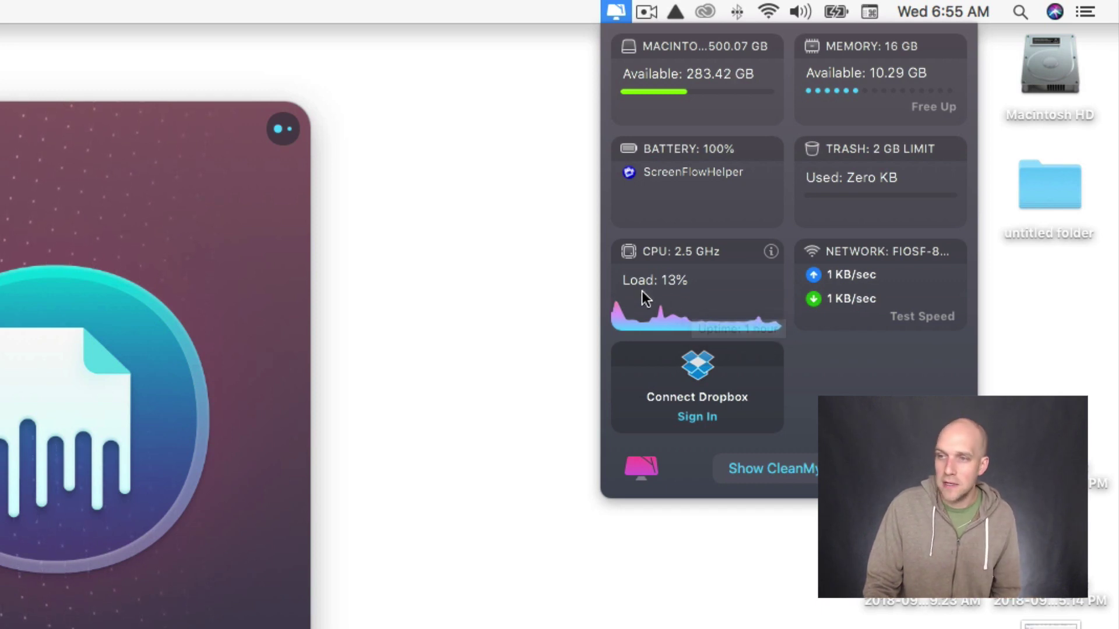
{"action": "key", "text": "Escape"}
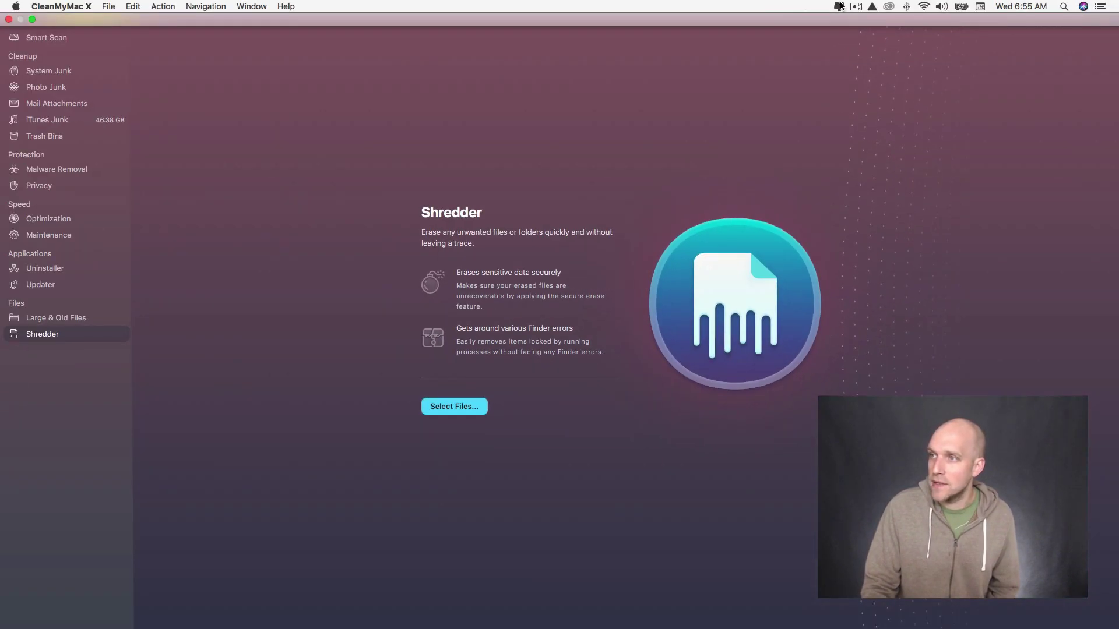
- Run the status panel's network speed test (5.8 MB/sec) and see what that speed suits
{"action": "left_click", "coordinate": [840, 7]}
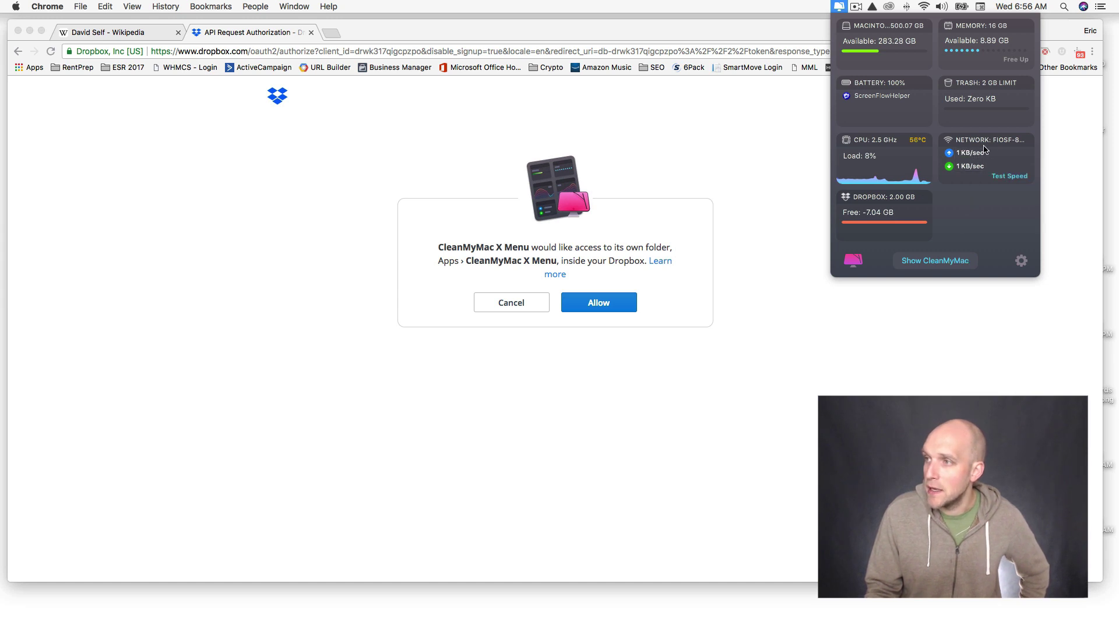
{"action": "left_click", "coordinate": [1005, 175]}
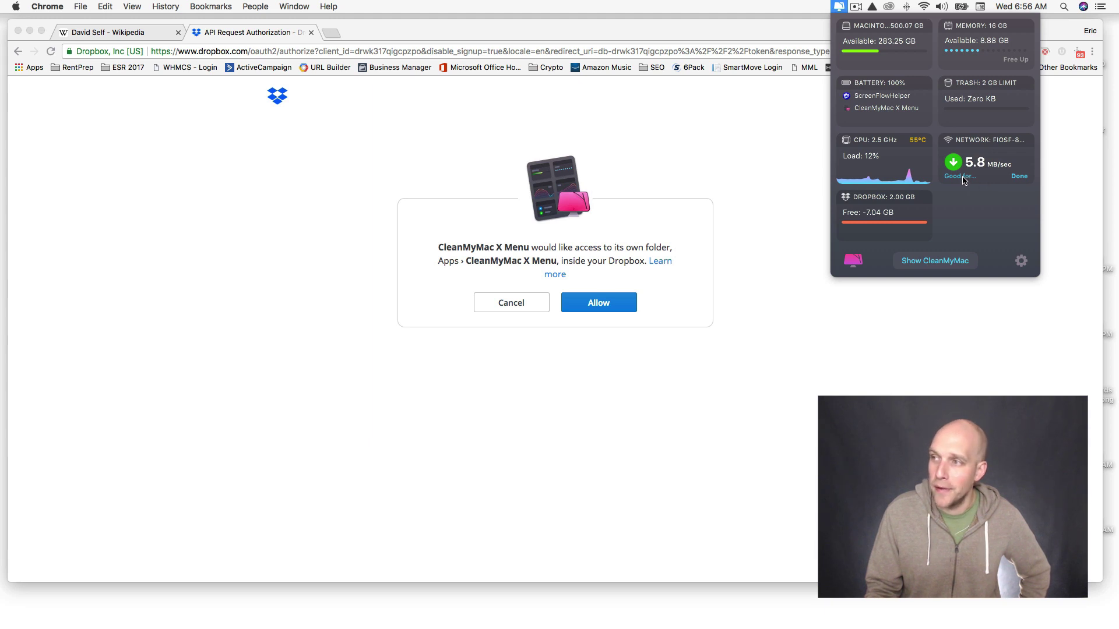
{"action": "left_click", "coordinate": [962, 176]}
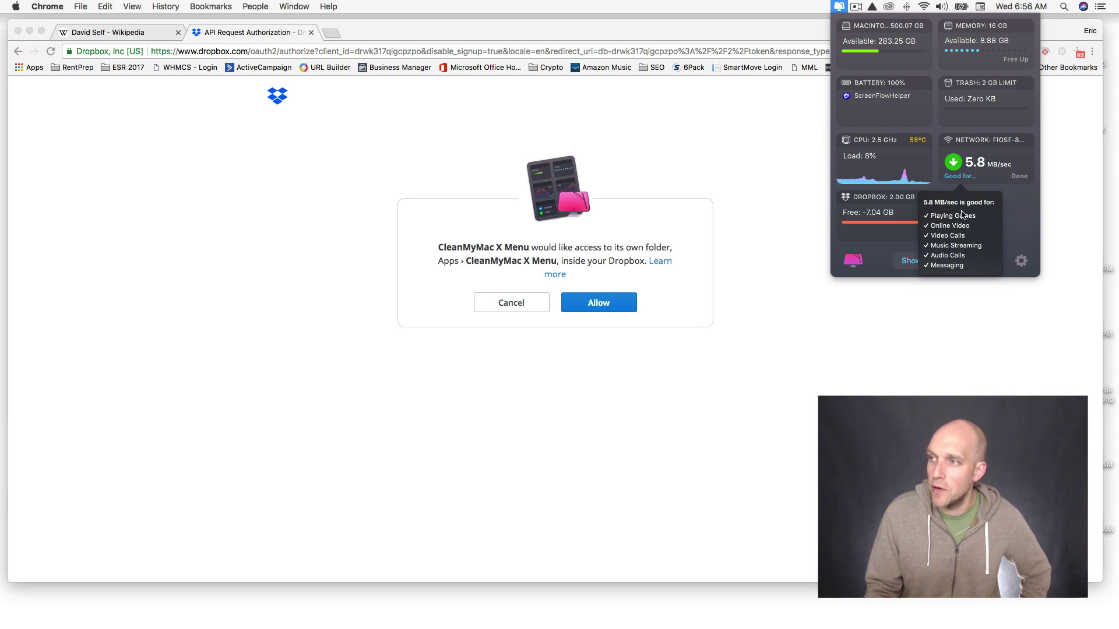
- Search Google for 'internet speed test' in a new Chrome tab
{"action": "left_click", "coordinate": [568, 103]}
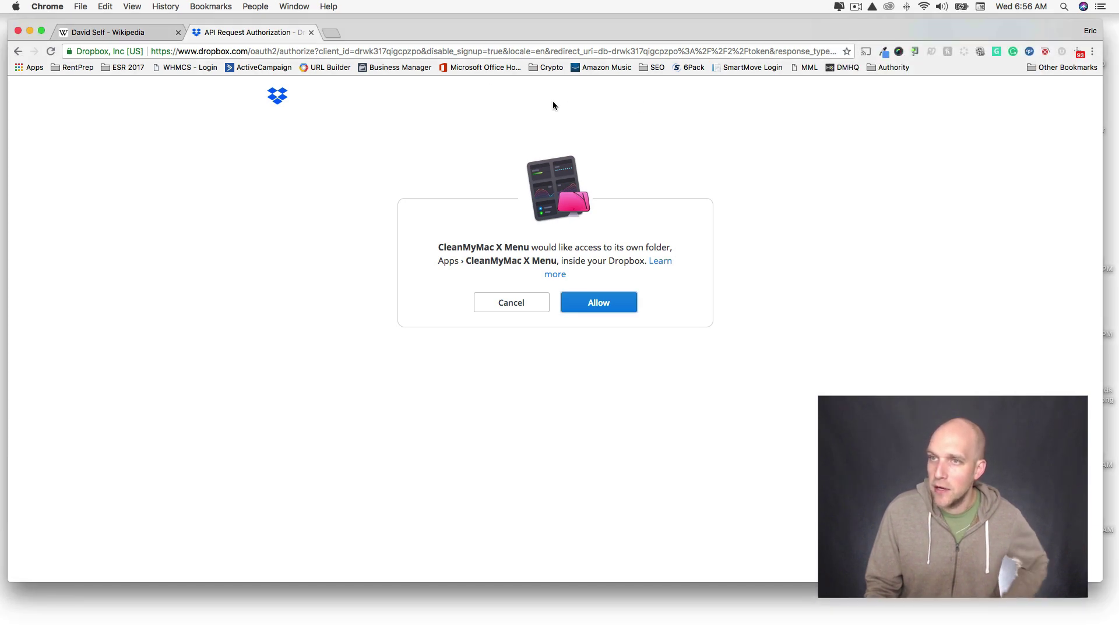
{"action": "left_click", "coordinate": [332, 33]}
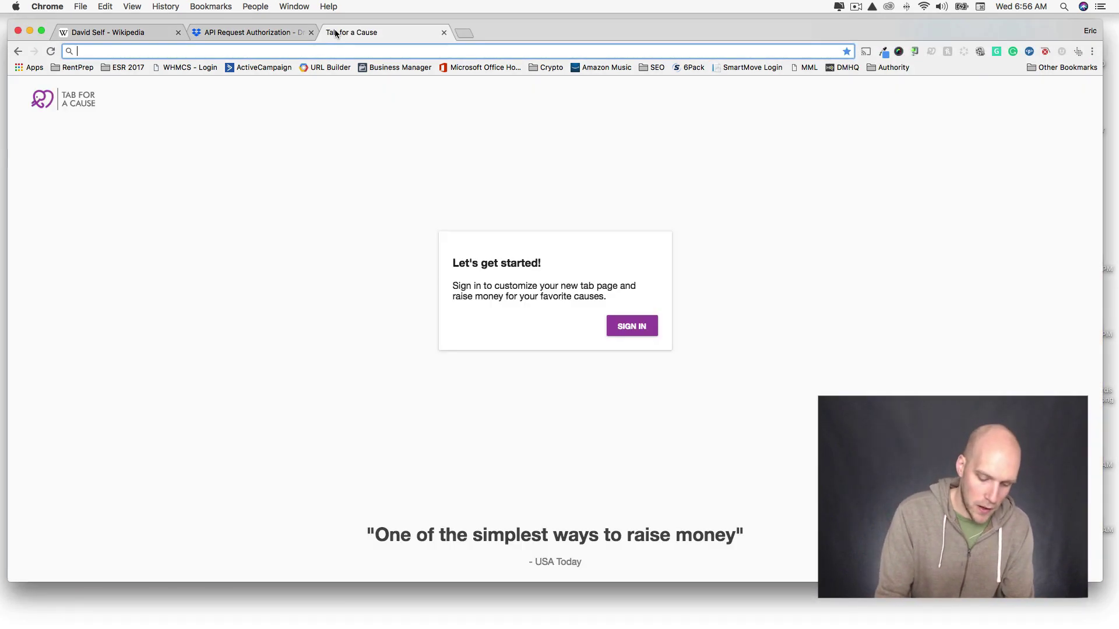
{"action": "type", "text": "g"}
{"action": "key", "text": "BackSpace"}
{"action": "key", "text": "BackSpace"}
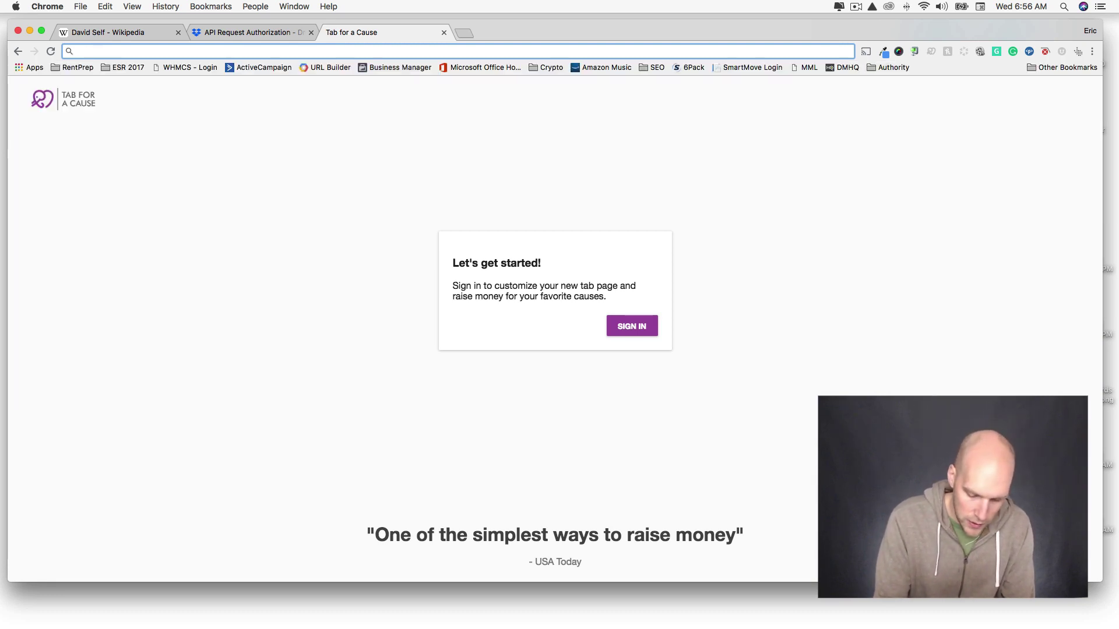
{"action": "type", "text": "internet speed test"}
{"action": "key", "text": "Return"}
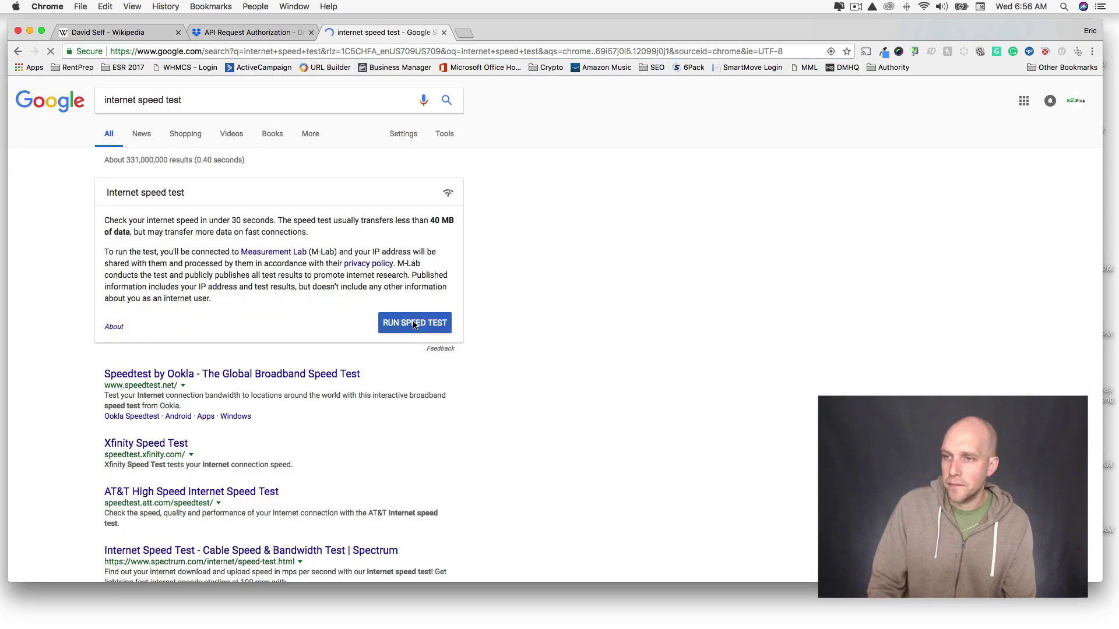
- Run Google's speed test (16.4 Mbps download), close the results and show Mission Control
{"action": "left_click", "coordinate": [413, 322]}
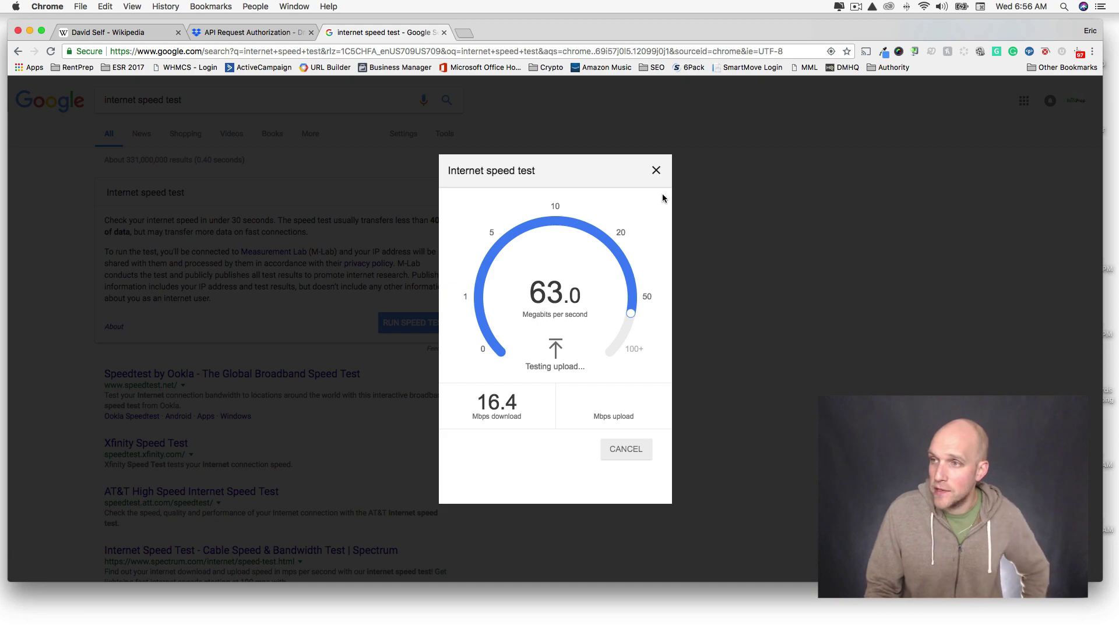
{"action": "left_click", "coordinate": [656, 170]}
{"action": "left_click_drag", "start_coordinate": [524, 34], "coordinate": [599, 60]}
- Return to CleanMyMac X's space and remove the Dropbox monitor in the status menu preferences
{"action": "left_click", "coordinate": [598, 59]}
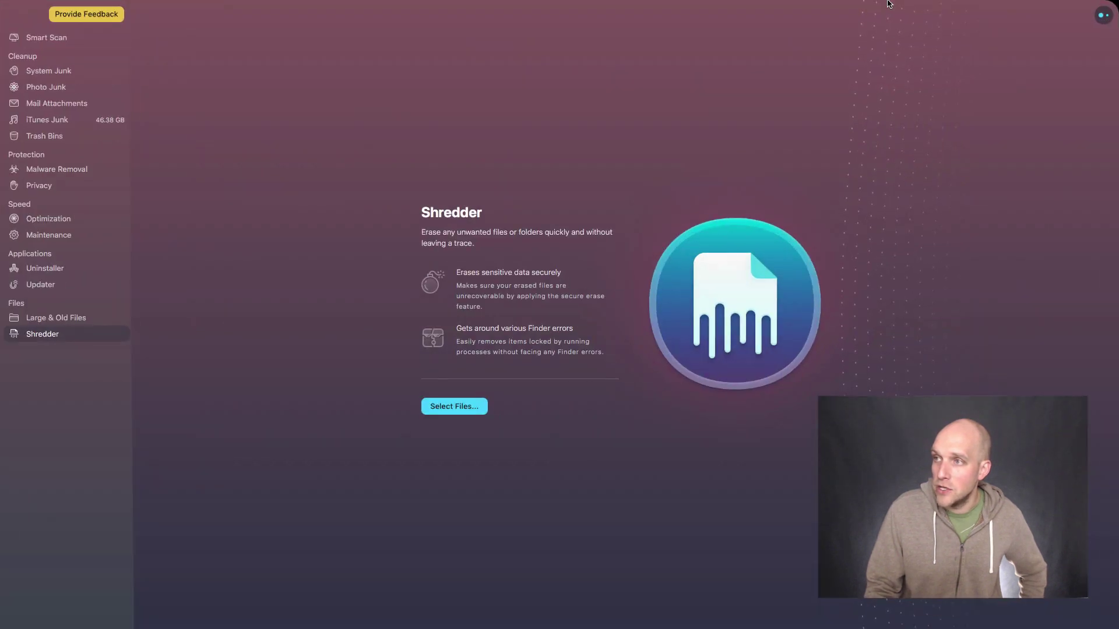
{"action": "left_click", "coordinate": [839, 7]}
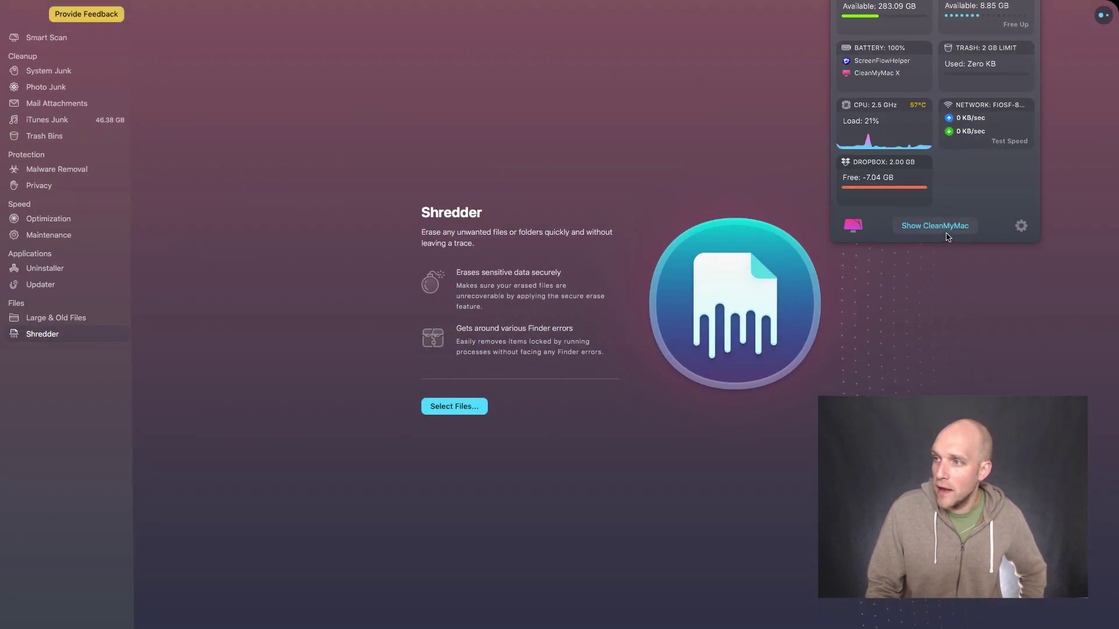
{"action": "left_click", "coordinate": [1021, 227]}
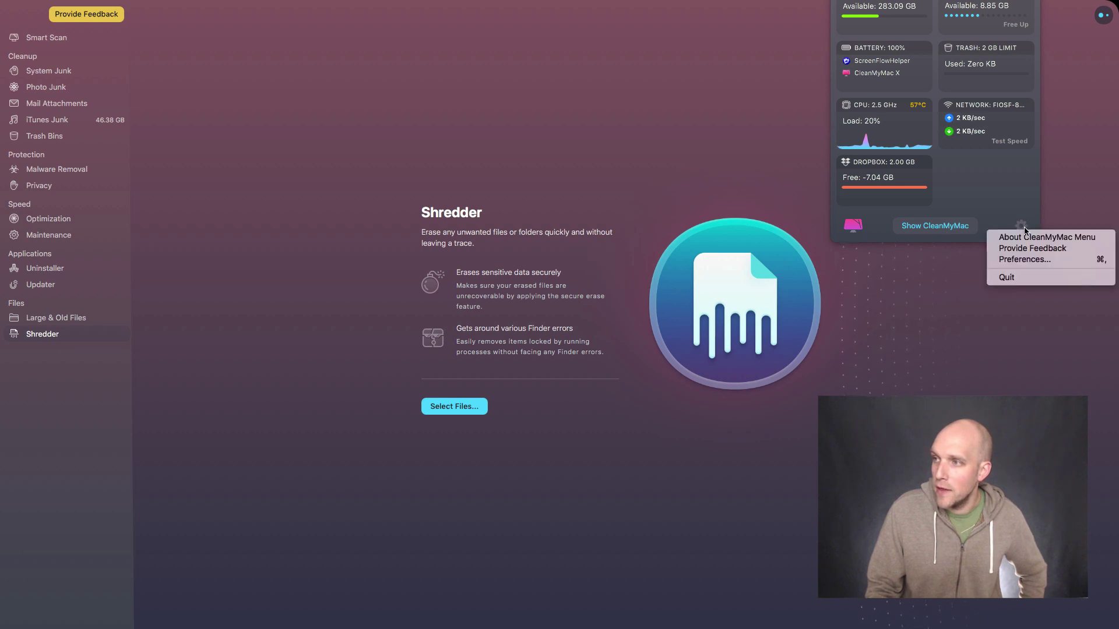
{"action": "left_click", "coordinate": [1023, 263]}
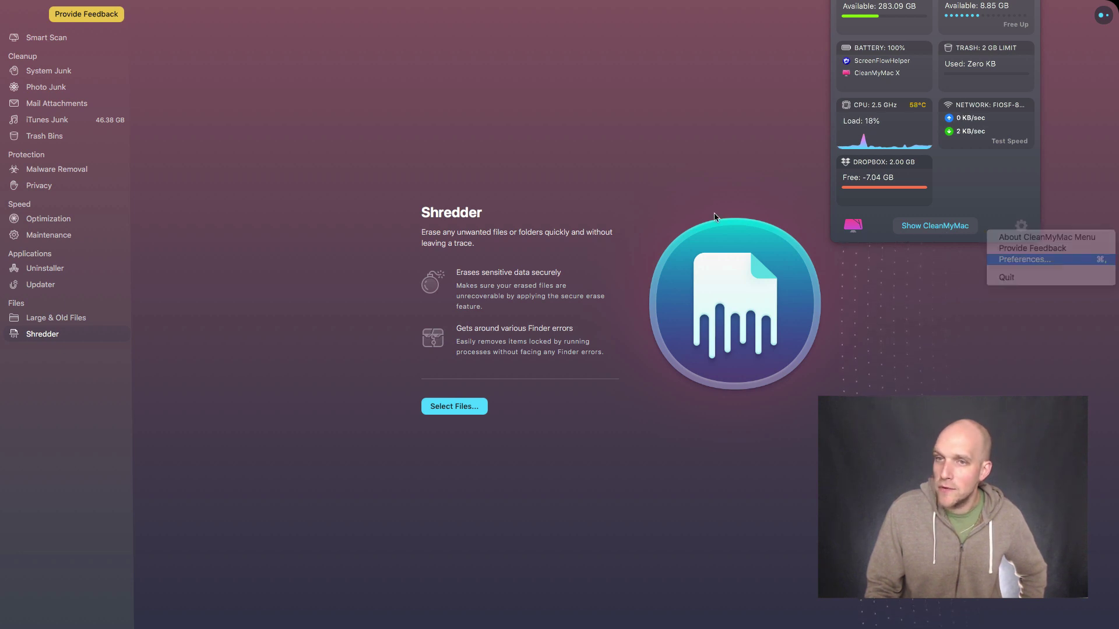
{"action": "left_click", "coordinate": [421, 256]}
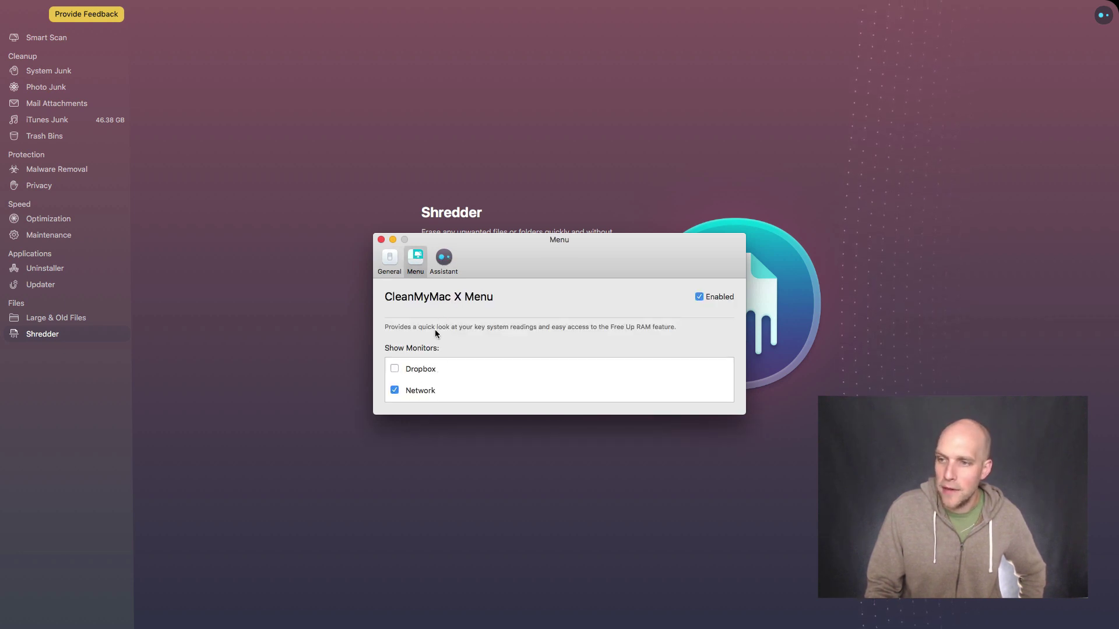
{"action": "left_click", "coordinate": [441, 261]}
{"action": "left_click", "coordinate": [381, 240]}
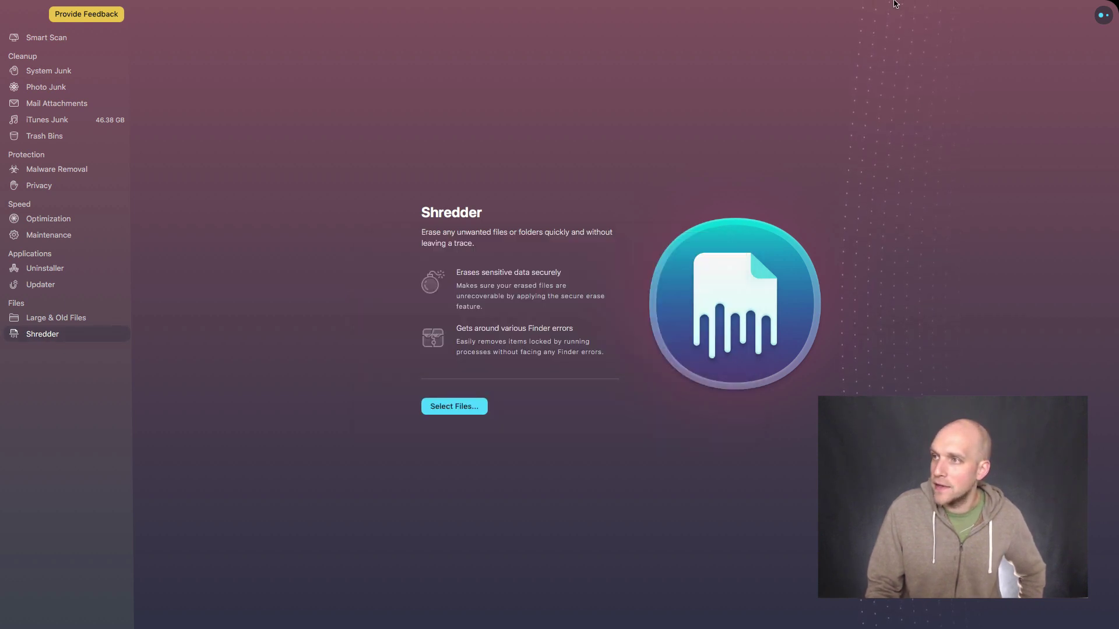
{"action": "mouse_move", "coordinate": [894, 5]}
{"action": "left_click", "coordinate": [843, 6]}
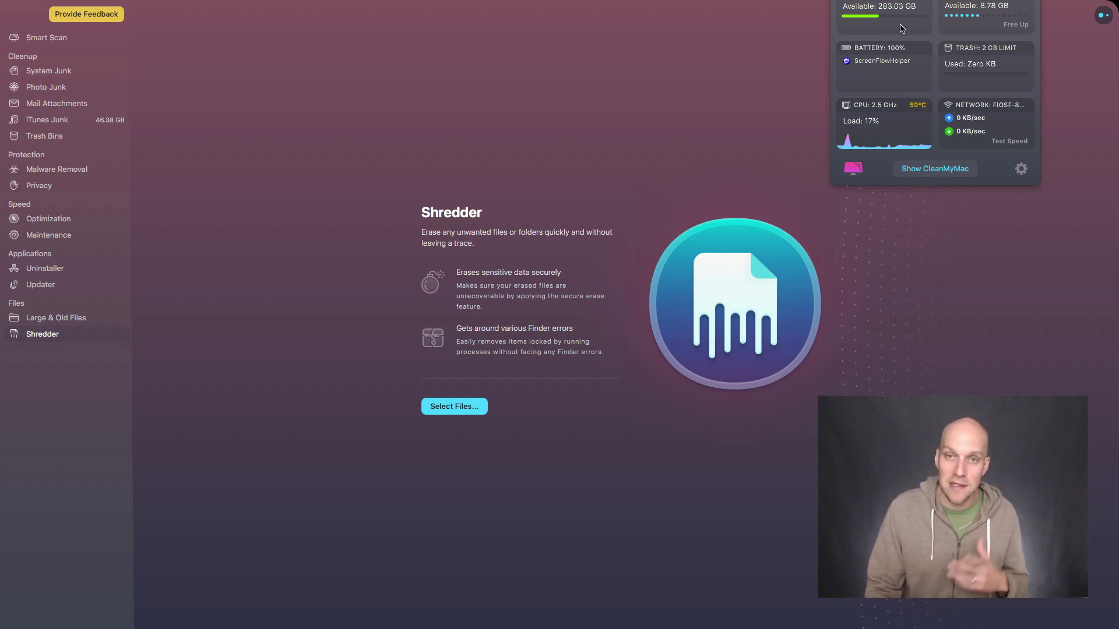
- Dismiss the status panel and switch to the Smart Scan page
{"action": "mouse_move", "coordinate": [839, 9]}
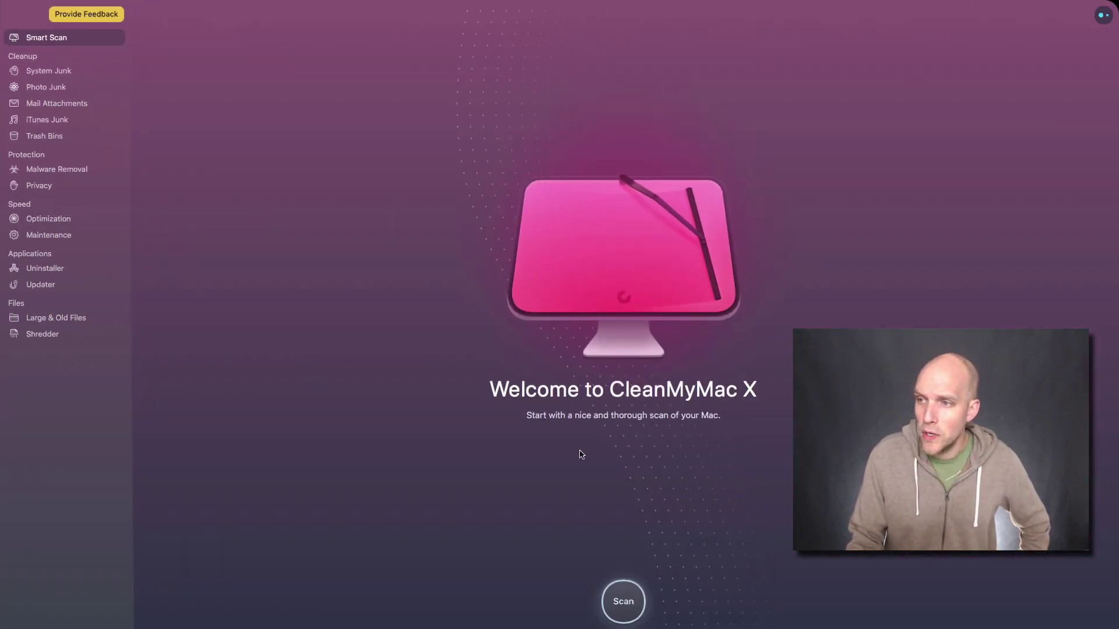
- Scan the Mac with Smart Scan and run all found tasks, quitting open apps when asked
{"action": "left_click", "coordinate": [631, 610]}
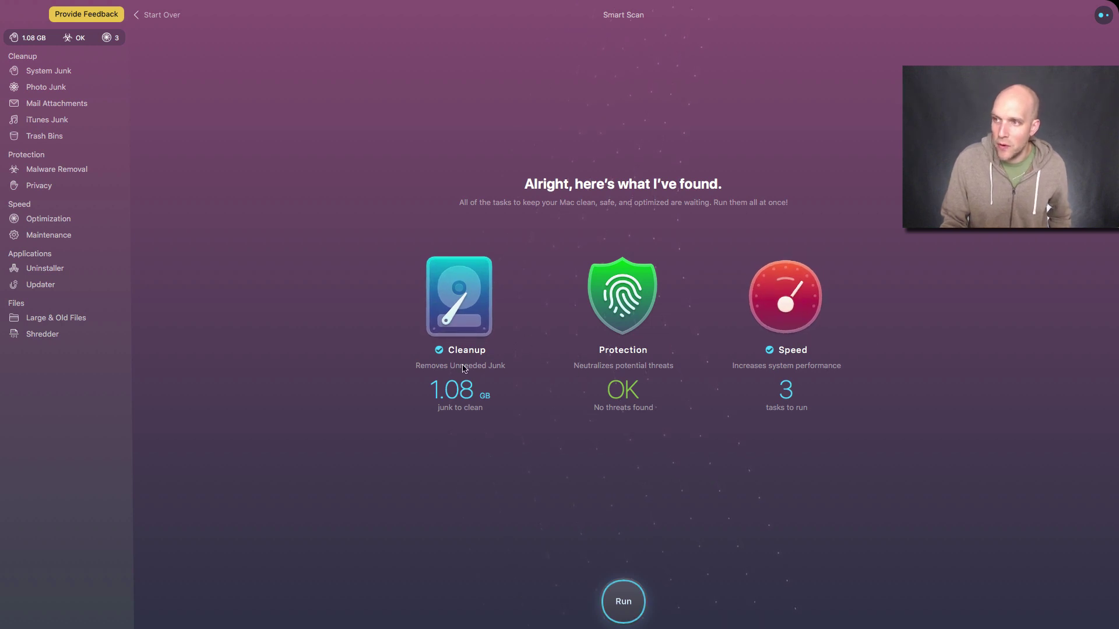
{"action": "left_click", "coordinate": [626, 605]}
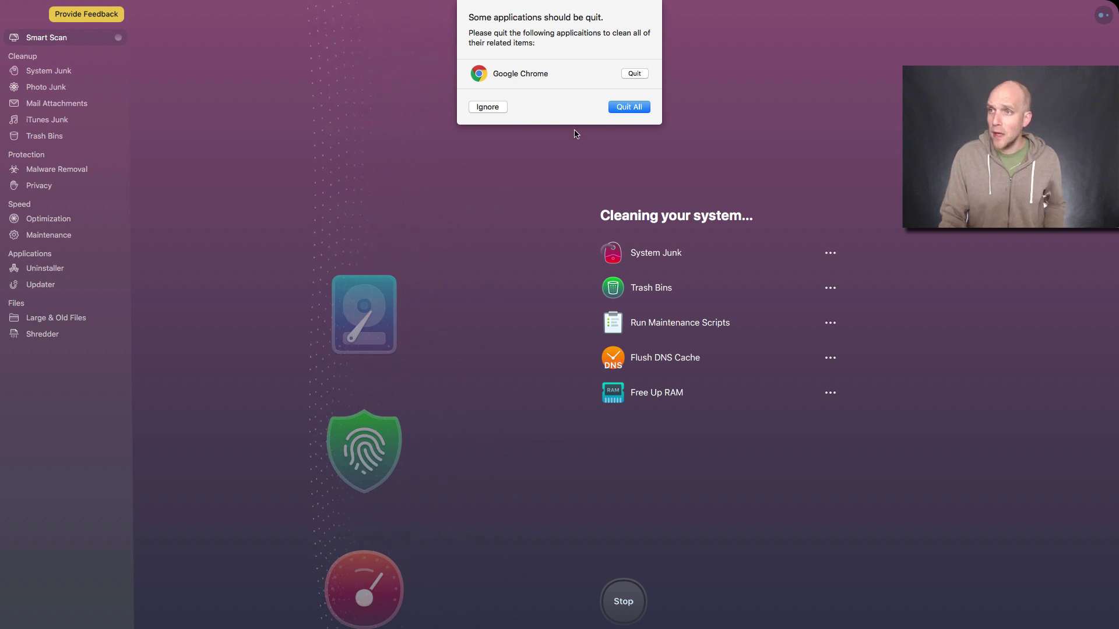
{"action": "left_click", "coordinate": [622, 108]}
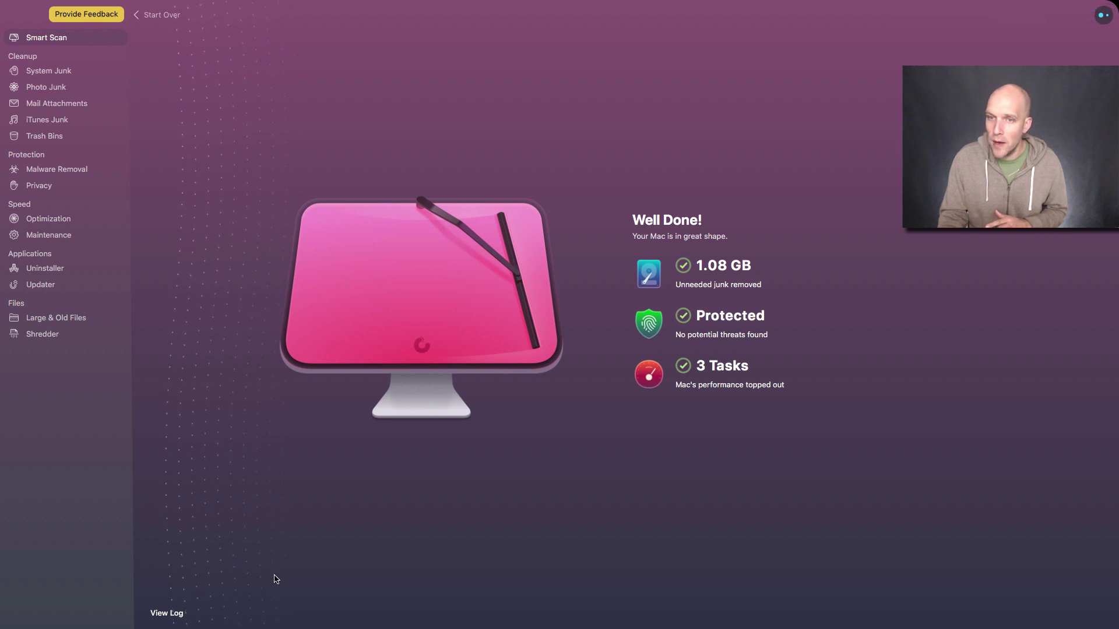
- Scan and clean 7.9 MB of System Junk, quitting Chrome when prompted
{"action": "left_click", "coordinate": [46, 73]}
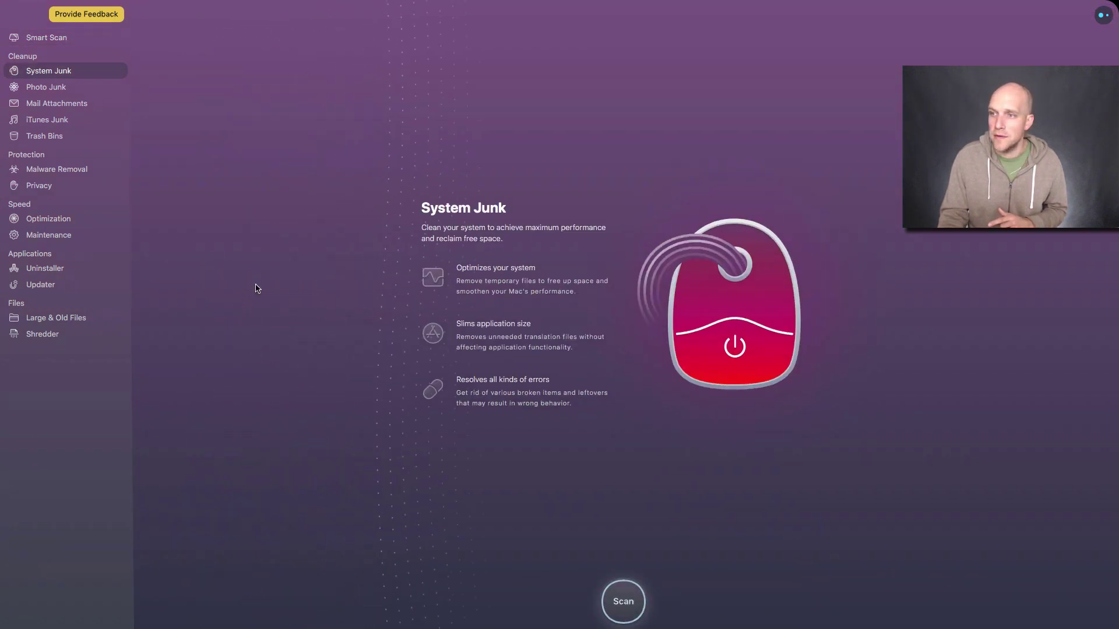
{"action": "left_click", "coordinate": [635, 605]}
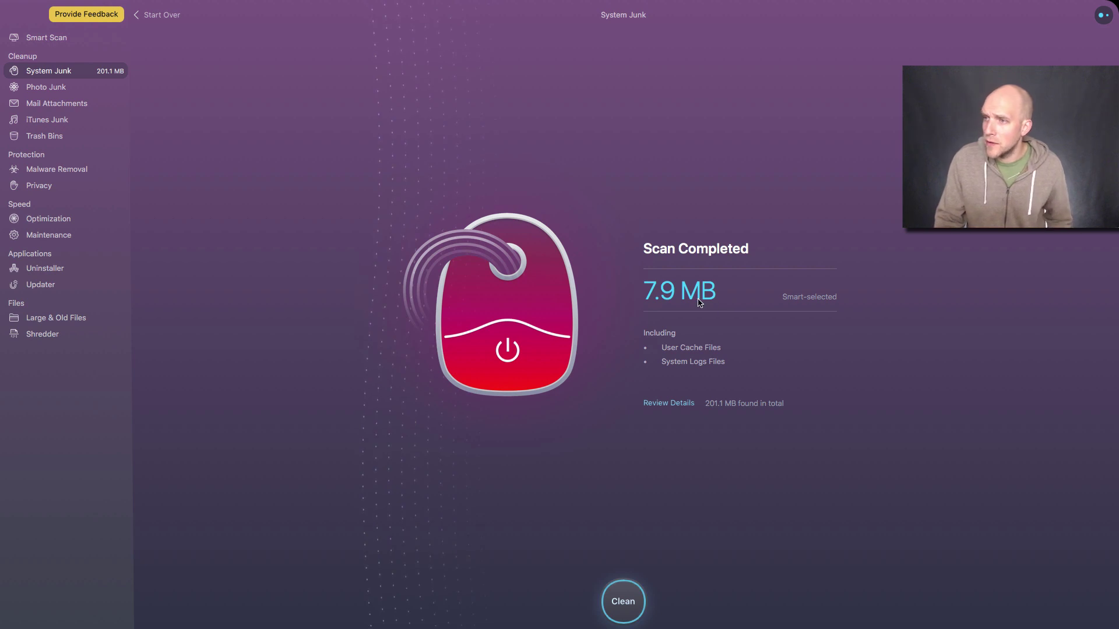
{"action": "left_click", "coordinate": [628, 608]}
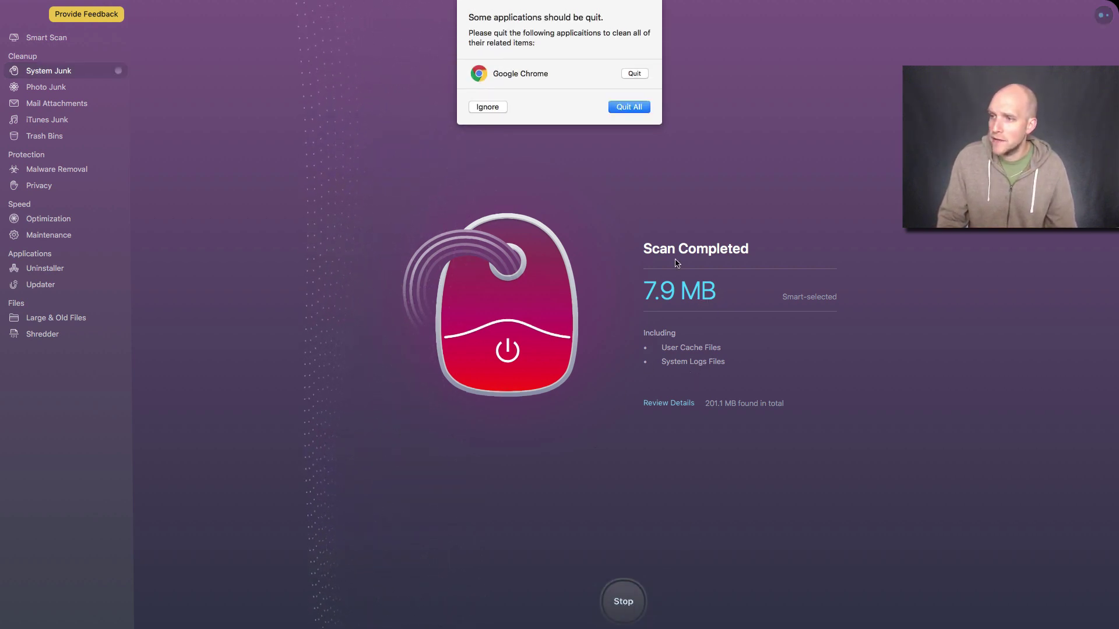
{"action": "left_click", "coordinate": [627, 108]}
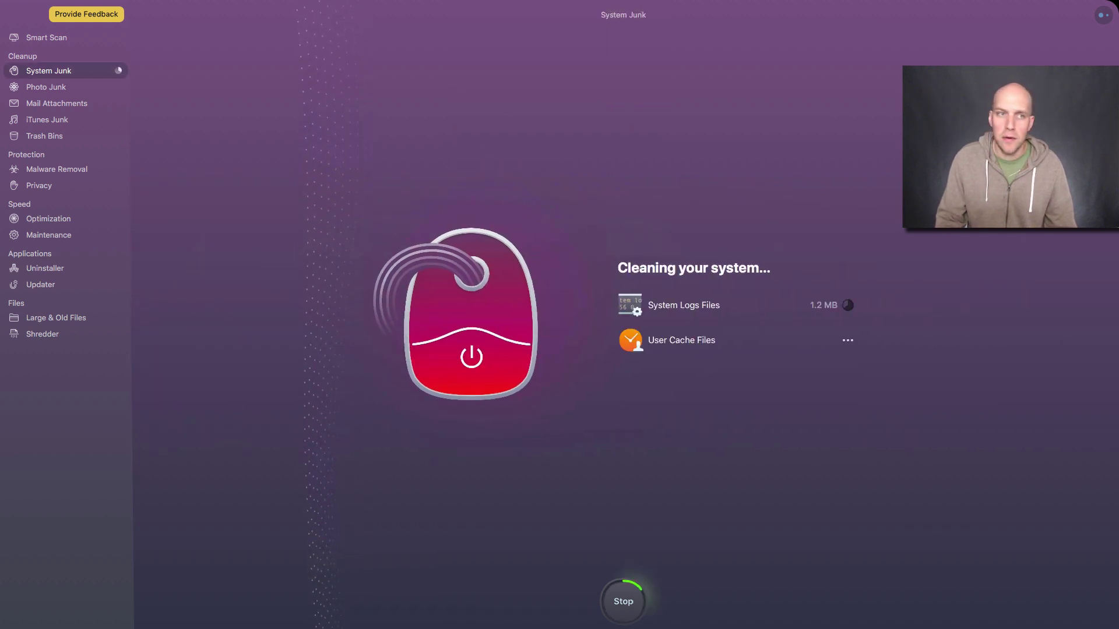
{"action": "mouse_move", "coordinate": [526, 628]}
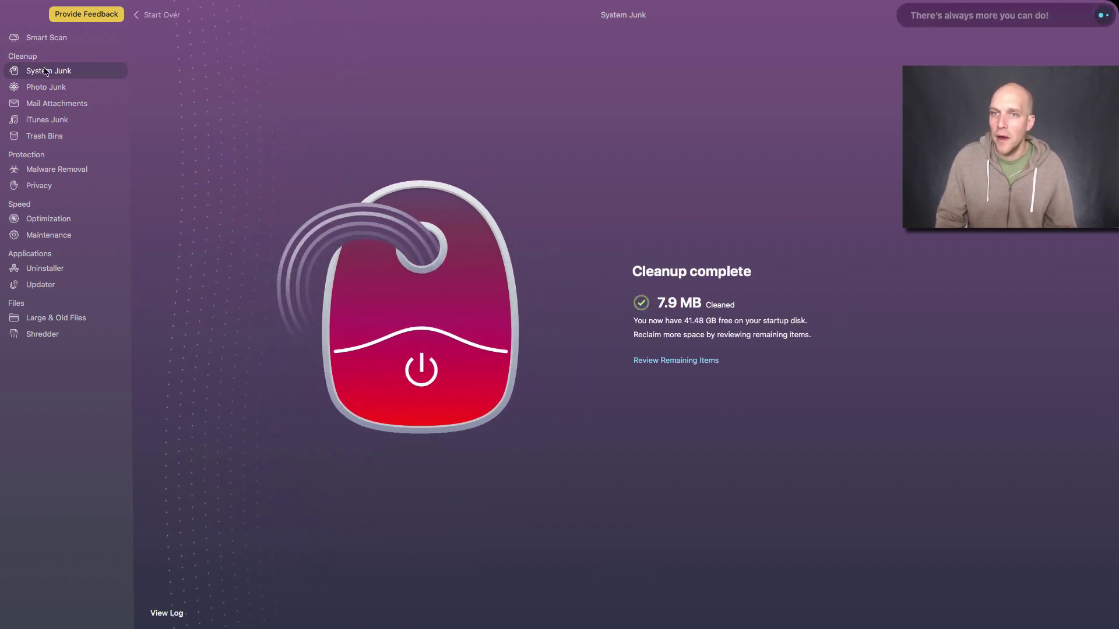
- Scan Photo Junk and Mail Attachments; both are reported already clean
{"action": "left_click", "coordinate": [45, 91]}
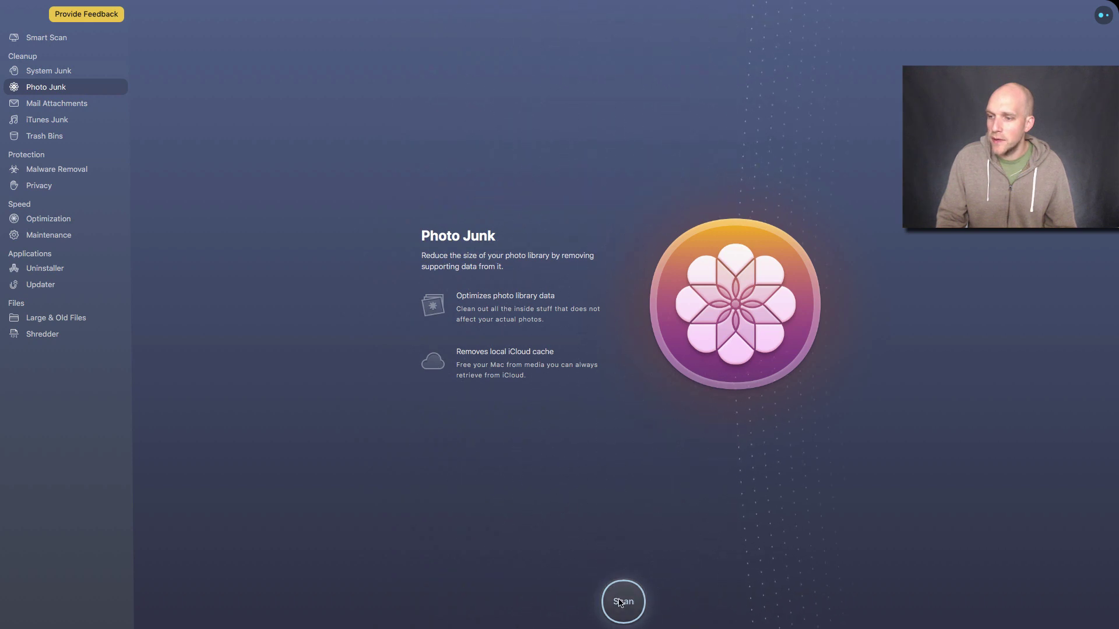
{"action": "left_click", "coordinate": [621, 603]}
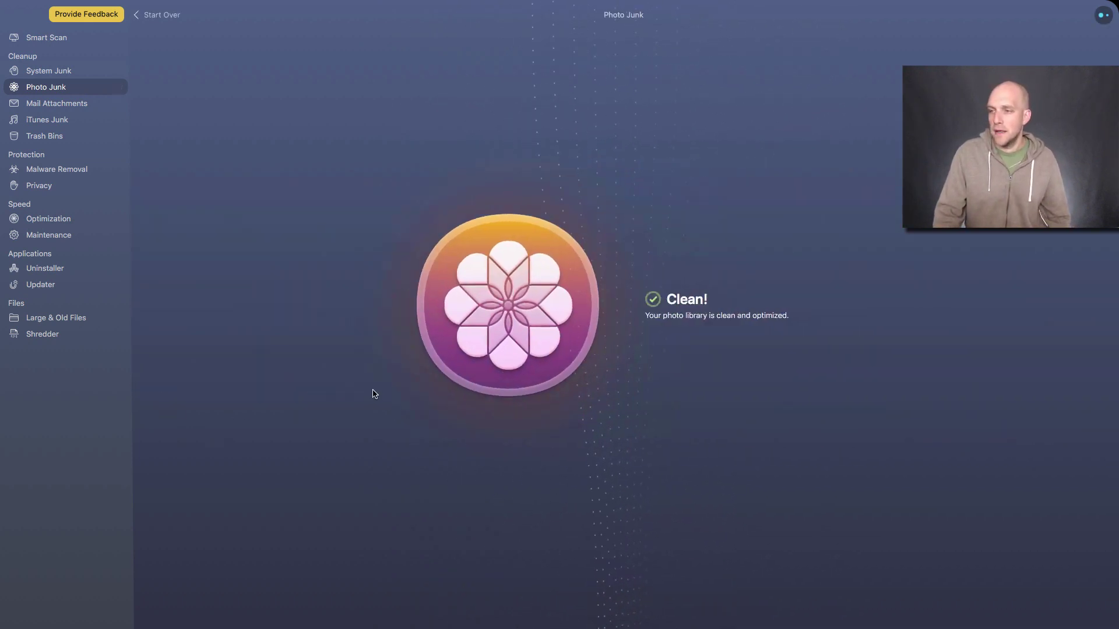
{"action": "left_click", "coordinate": [63, 105]}
{"action": "left_click", "coordinate": [610, 600]}
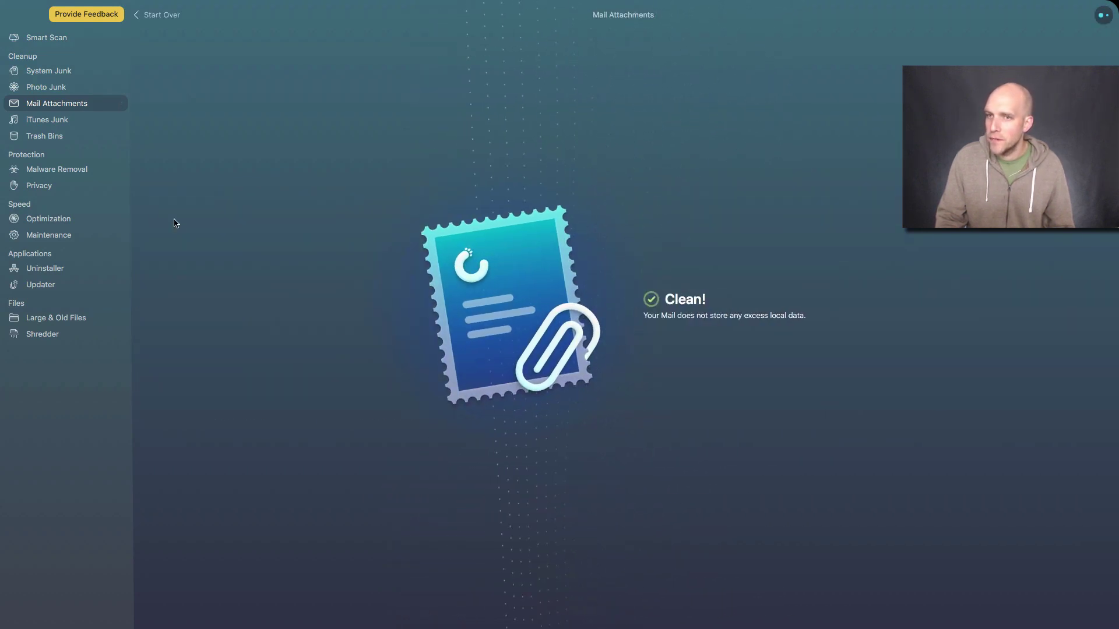
- Scan iTunes Junk, which finds 46.38 GB, glance at Trash Bins, then return to the results
{"action": "left_click", "coordinate": [47, 120]}
{"action": "left_click", "coordinate": [623, 602]}
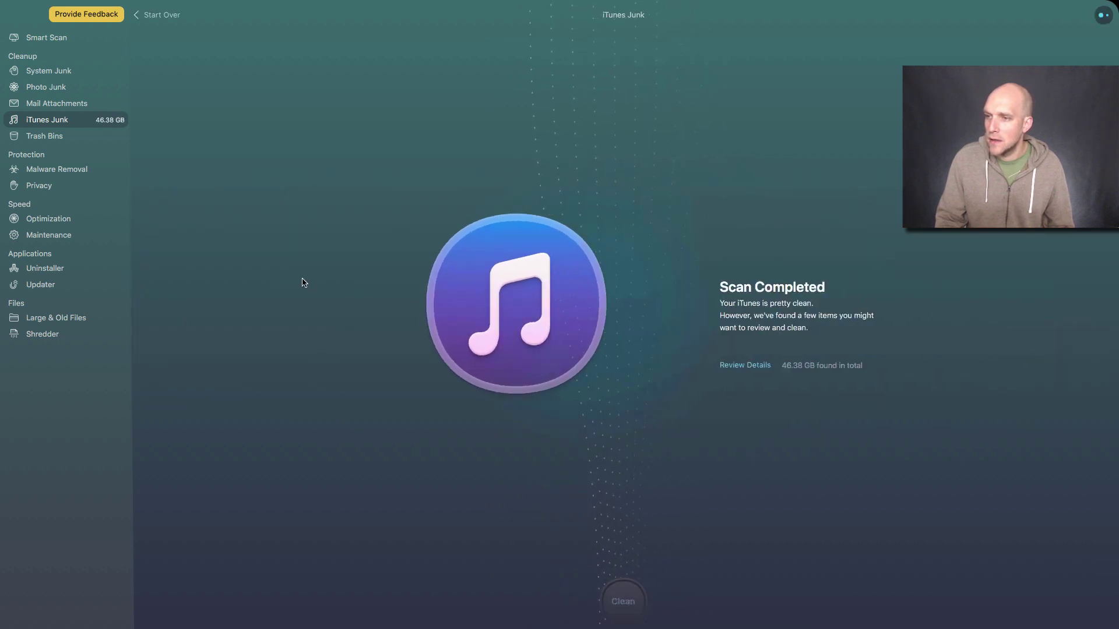
{"action": "left_click", "coordinate": [46, 137]}
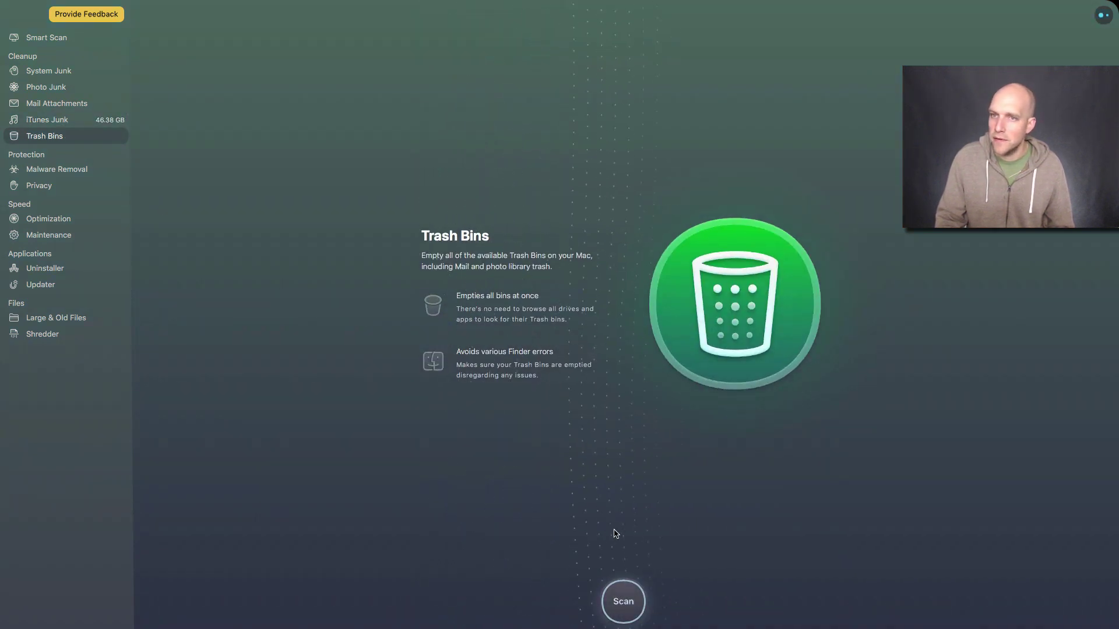
{"action": "left_click", "coordinate": [35, 121]}
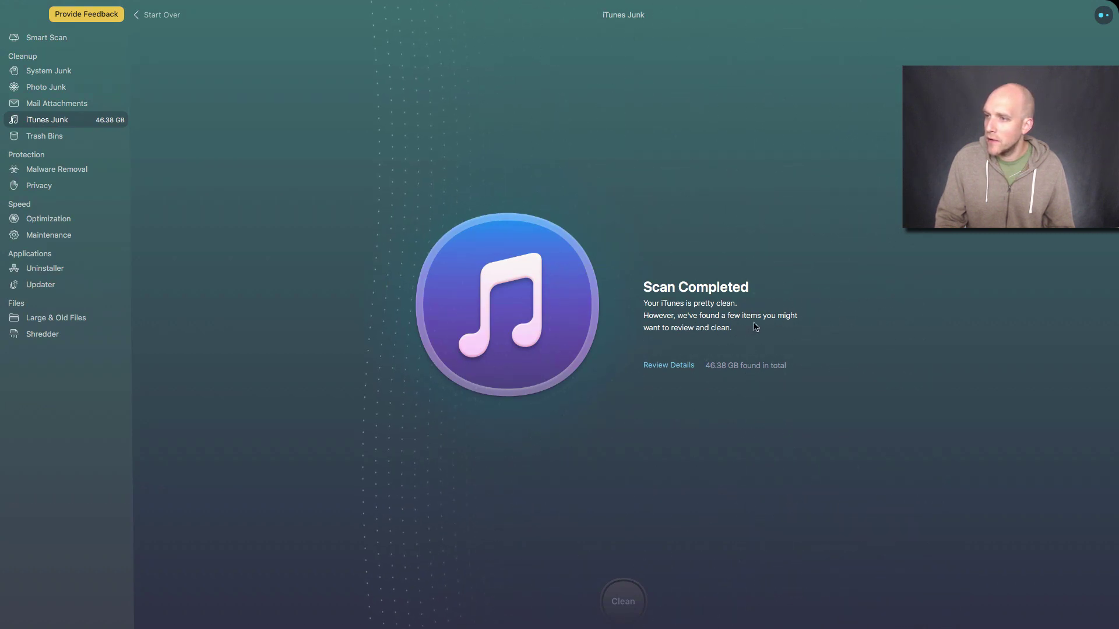
- Review the details of the 46.38 GB iTunes Junk: one old iPhone 6 Plus backup
{"action": "left_click", "coordinate": [673, 367]}
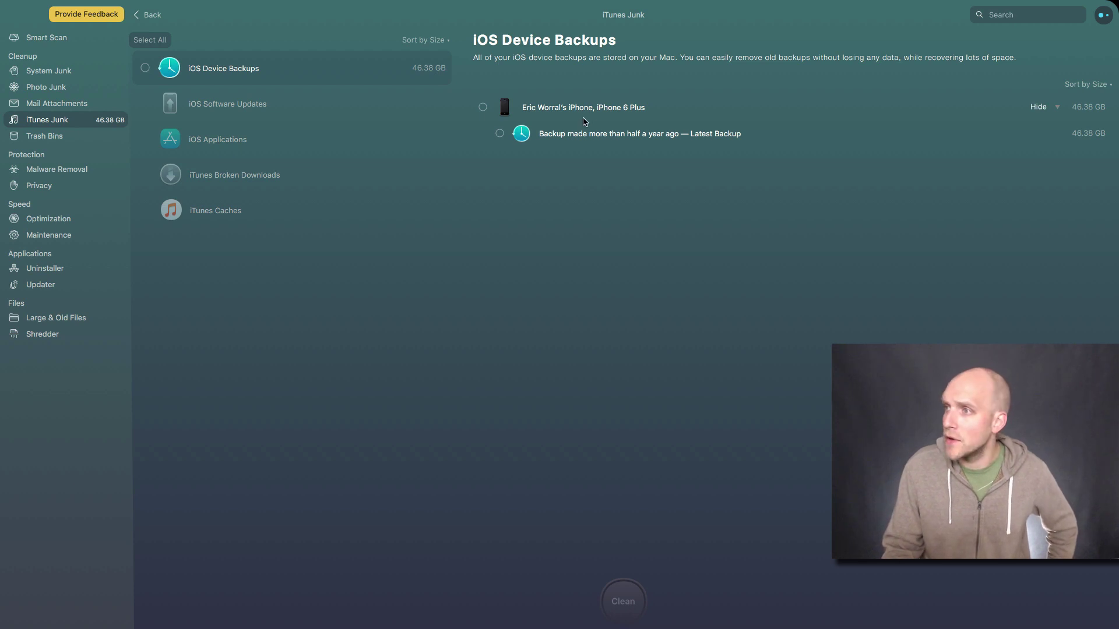
- Scan Trash Bins and Malware Removal, both found clean, then go to the Privacy module
{"action": "left_click", "coordinate": [50, 142]}
{"action": "left_click", "coordinate": [624, 598]}
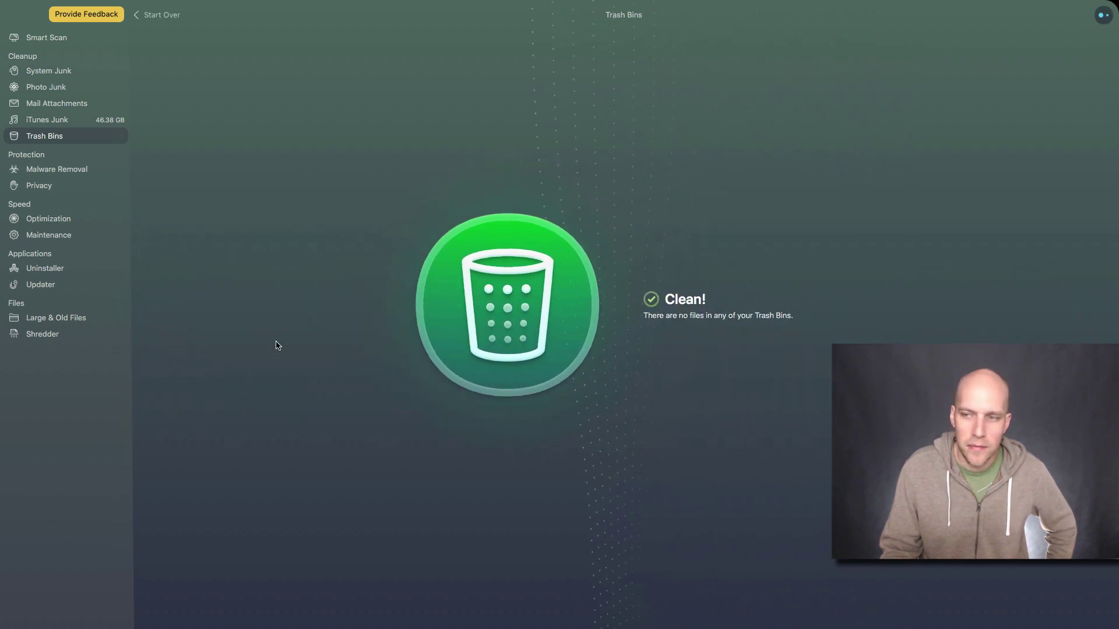
{"action": "left_click", "coordinate": [35, 169]}
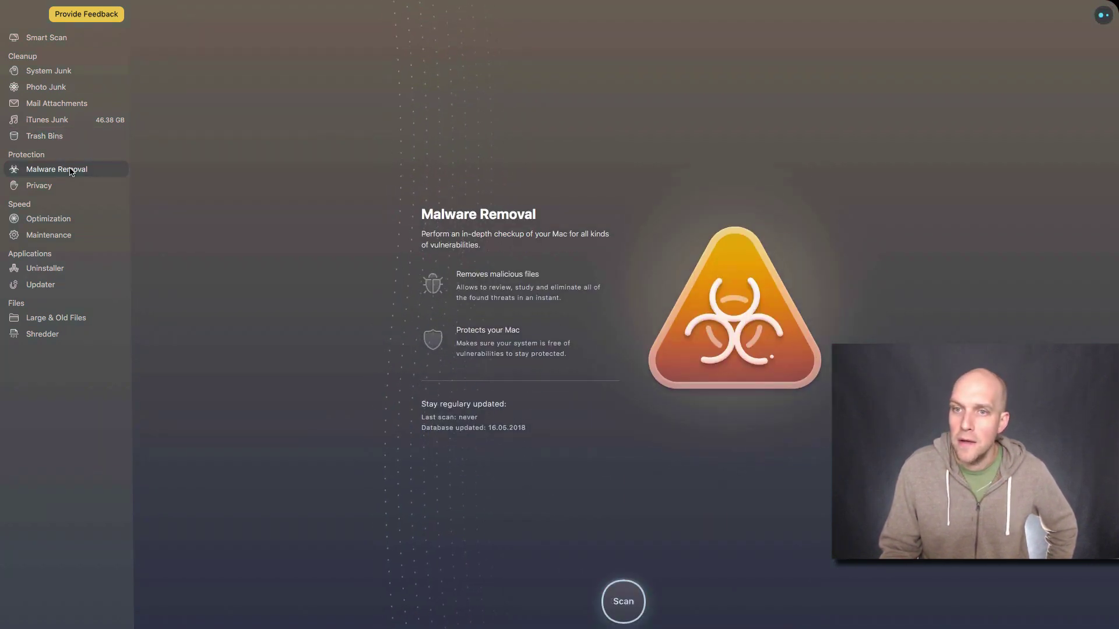
{"action": "left_click", "coordinate": [622, 606]}
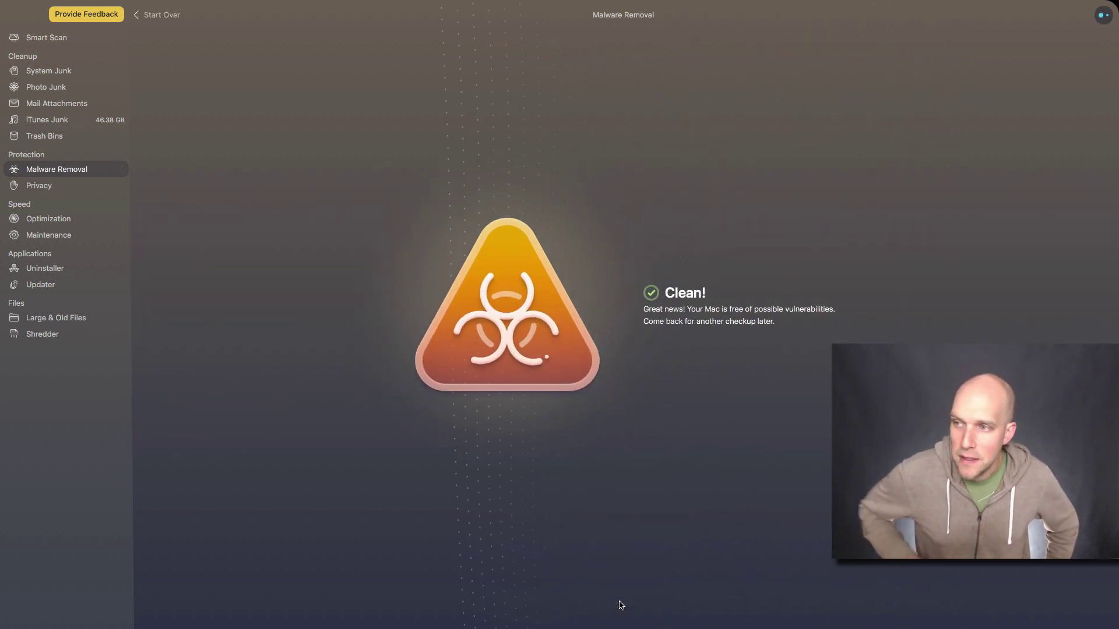
{"action": "left_click", "coordinate": [39, 187]}
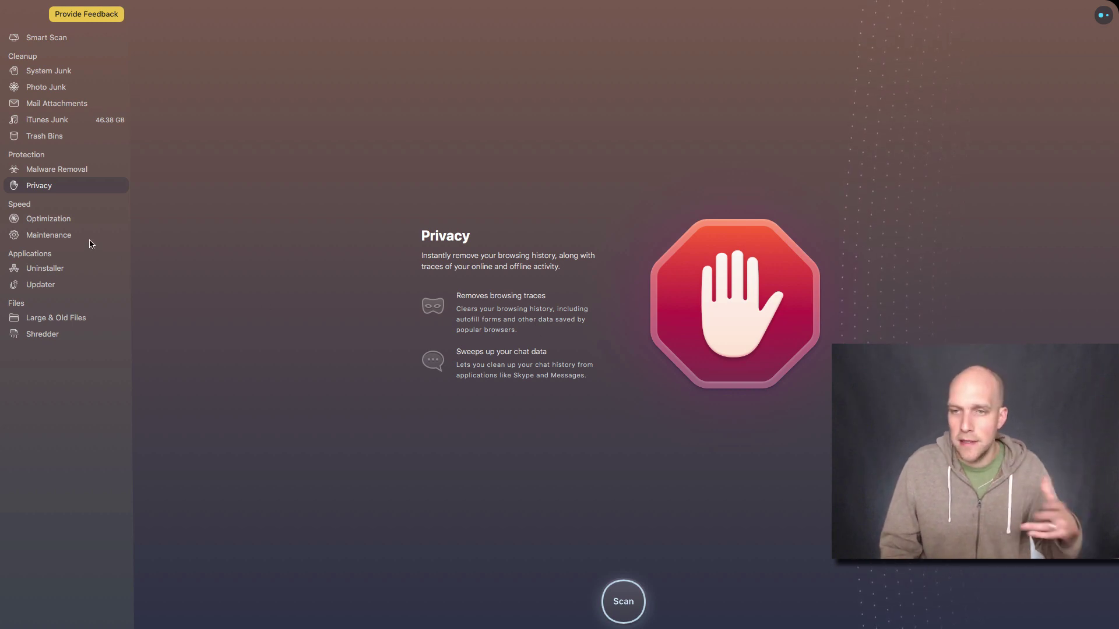
- Remove the Garmin Express Service login item via Optimization, leaving 41.08 GB free
{"action": "left_click", "coordinate": [65, 221]}
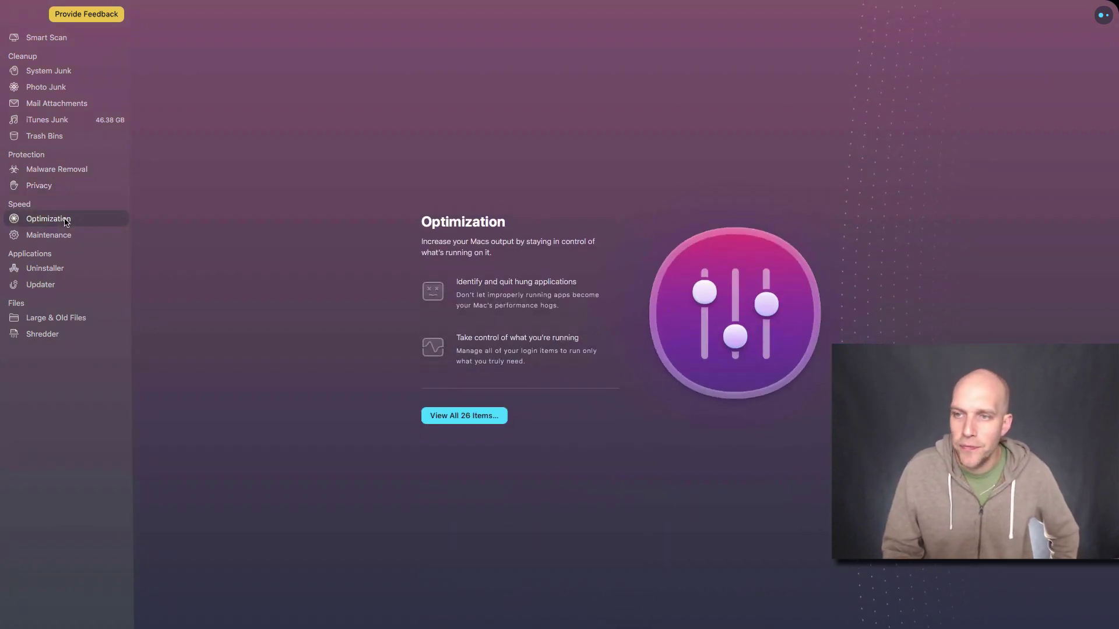
{"action": "left_click", "coordinate": [466, 408]}
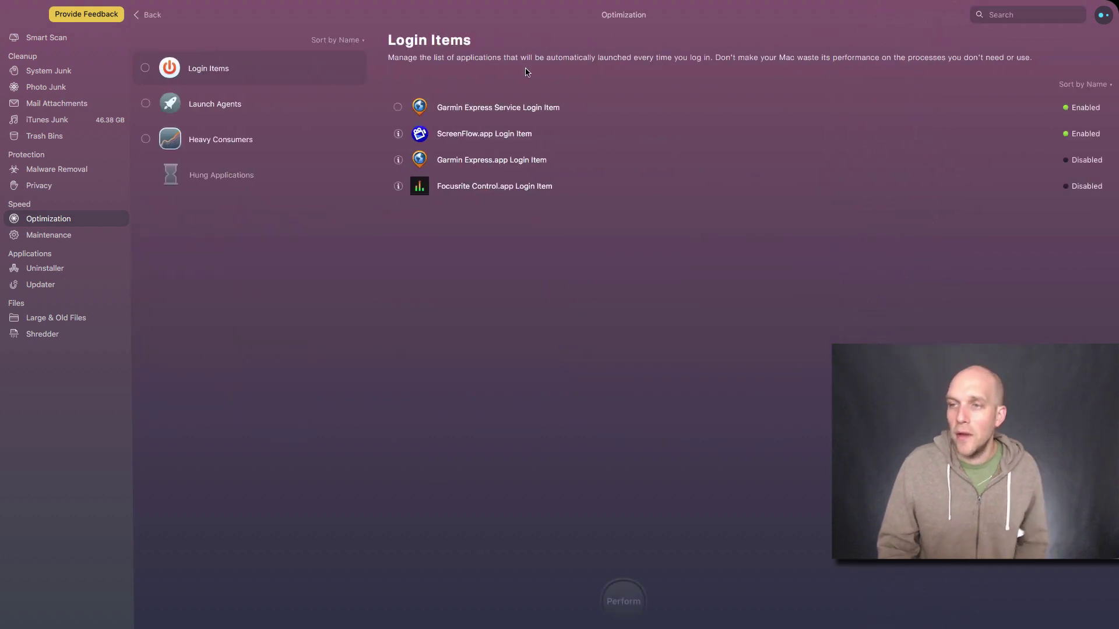
{"action": "left_click", "coordinate": [398, 109]}
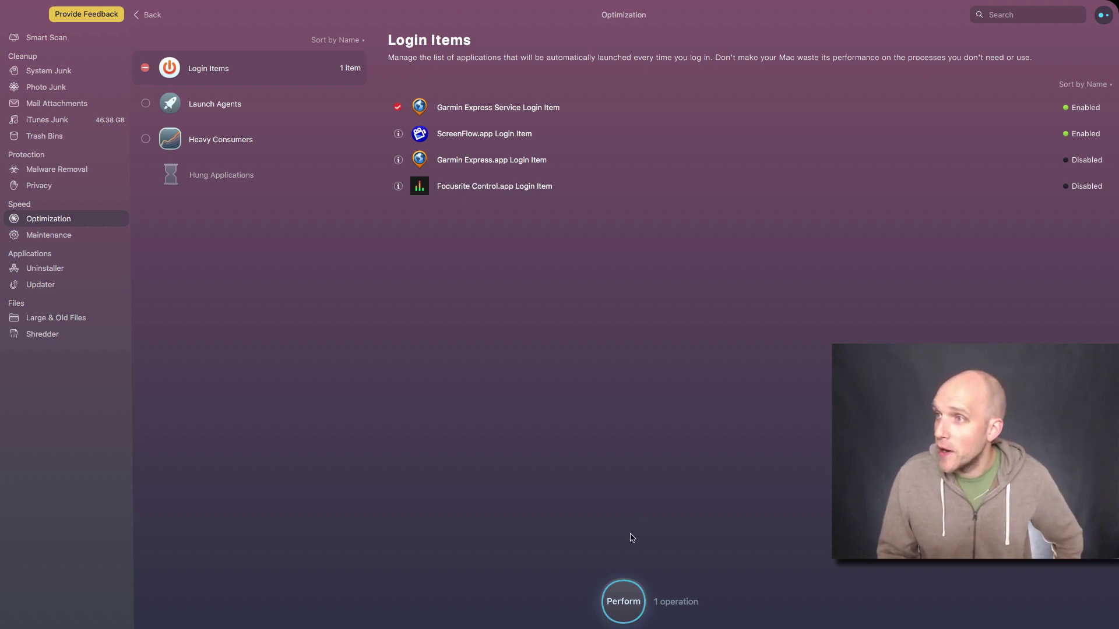
{"action": "left_click", "coordinate": [623, 602]}
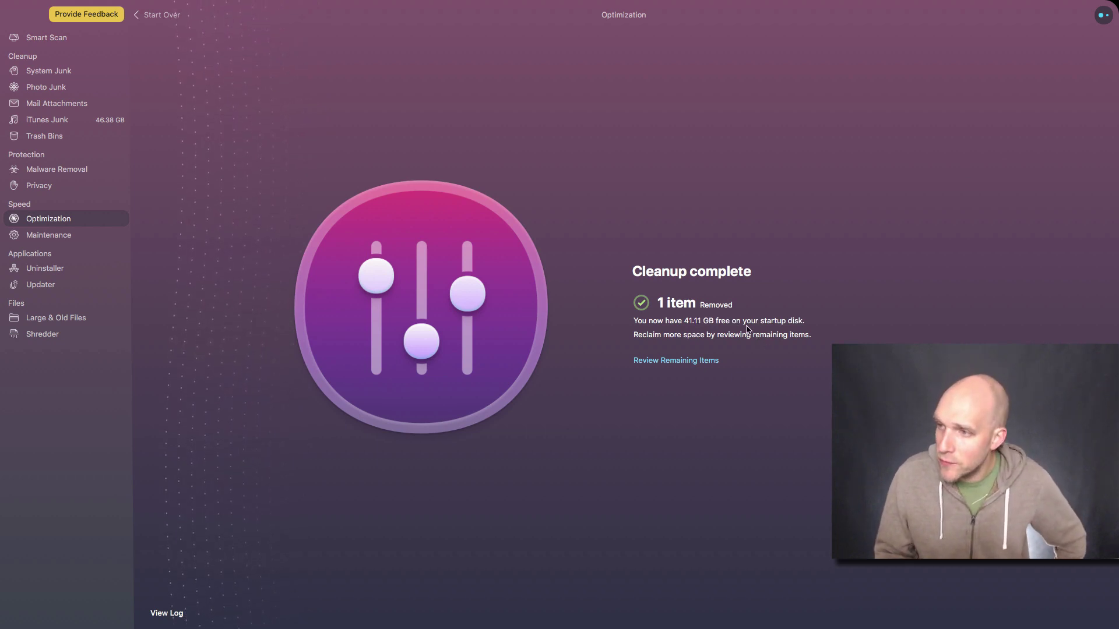
- Run the preselected task from the full list of 8 maintenance tasks
{"action": "left_click", "coordinate": [47, 237]}
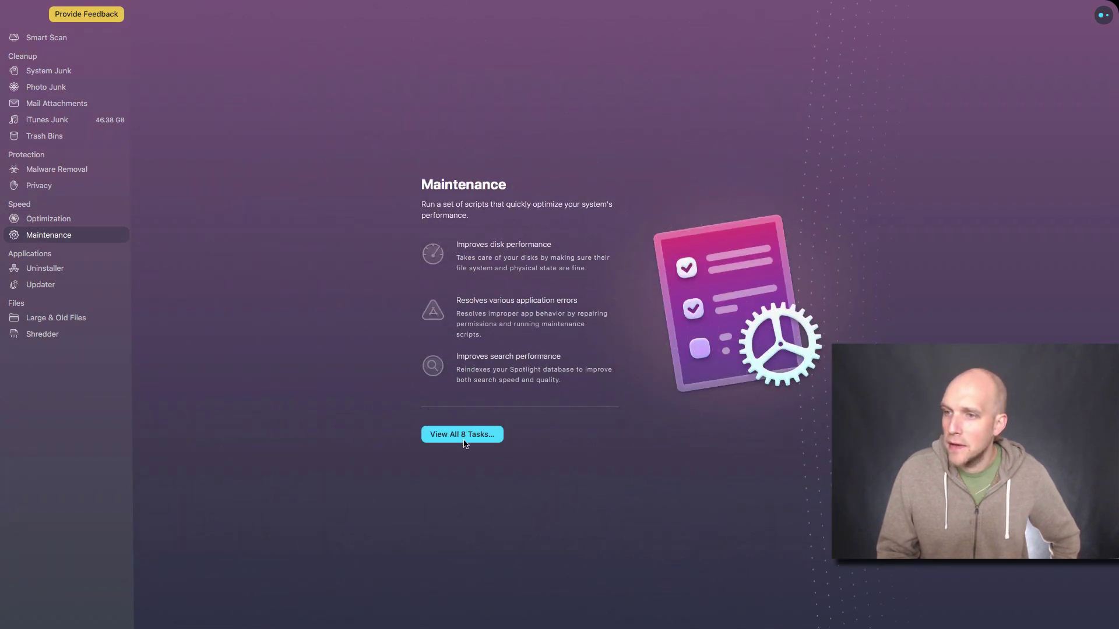
{"action": "left_click", "coordinate": [463, 435]}
{"action": "left_click", "coordinate": [623, 601]}
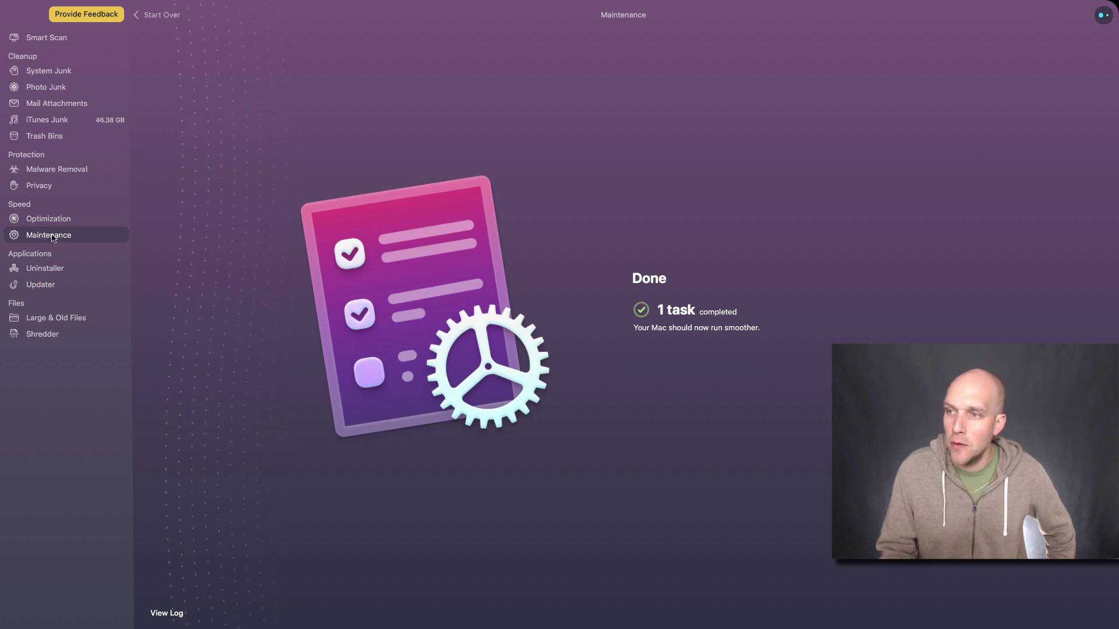
- Run maintenance again with Run Maintenance Scripts and Flush DNS Cache selected
{"action": "left_click", "coordinate": [149, 15]}
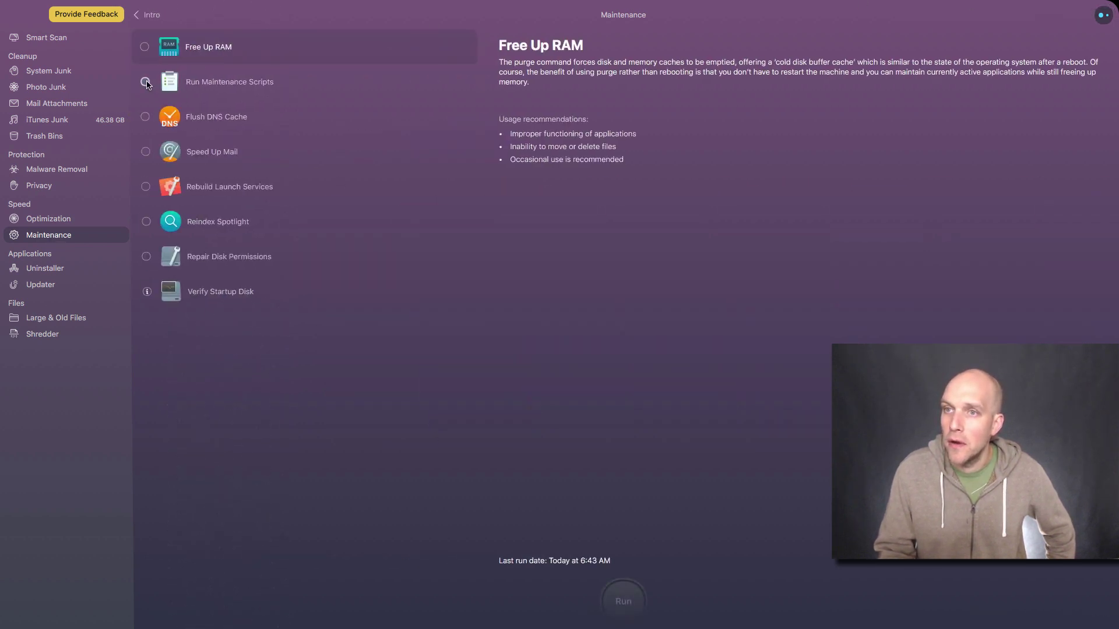
{"action": "left_click", "coordinate": [145, 82]}
{"action": "left_click", "coordinate": [145, 117]}
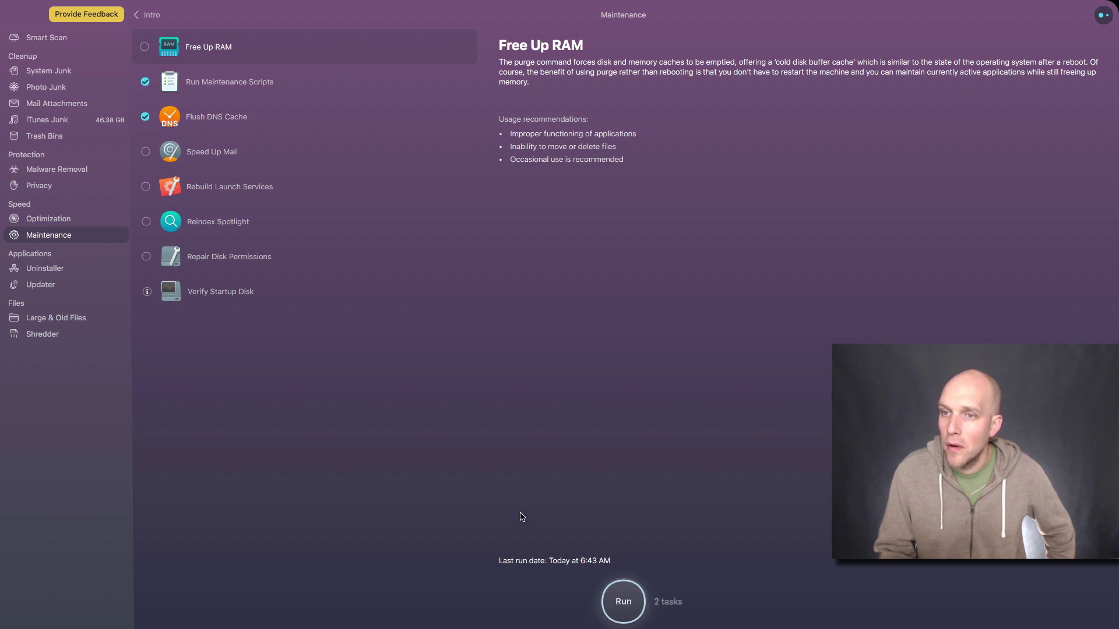
{"action": "left_click", "coordinate": [223, 84]}
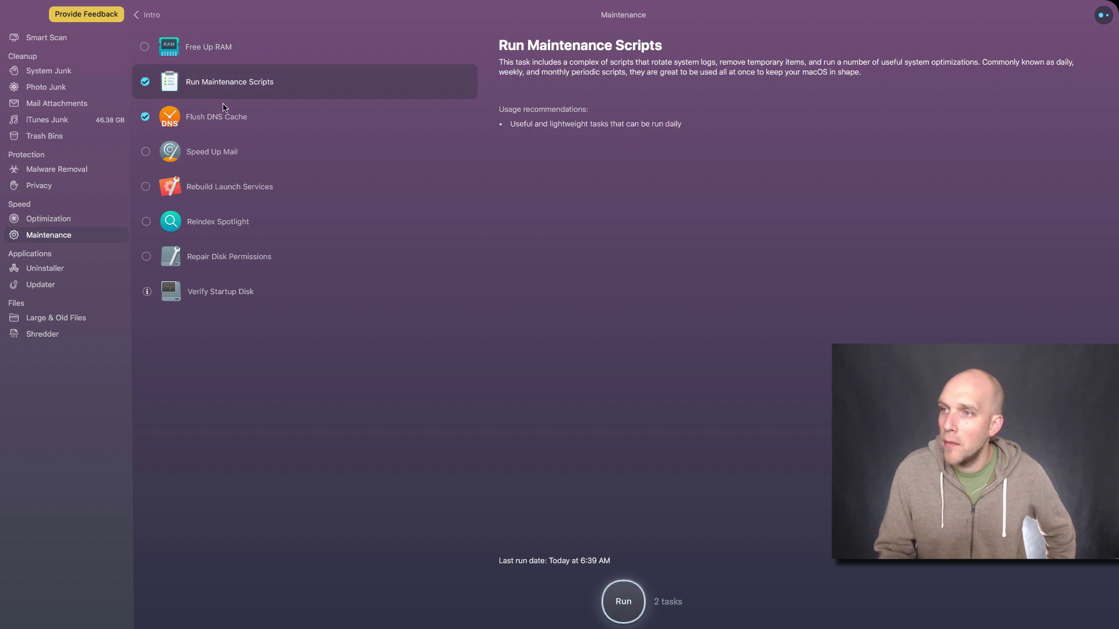
{"action": "left_click", "coordinate": [221, 115]}
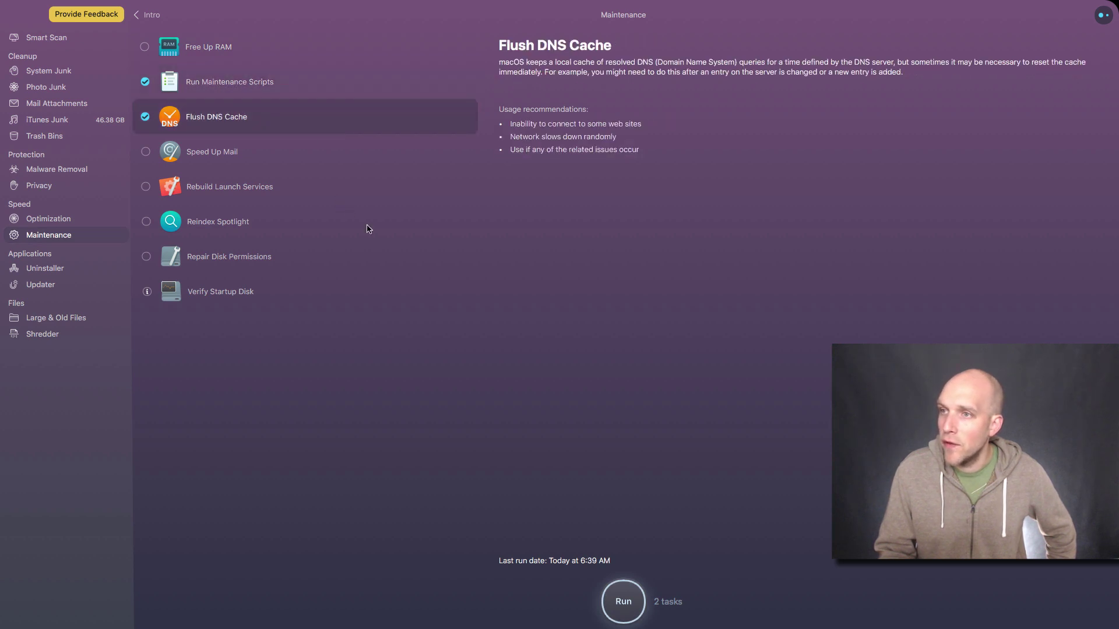
{"action": "left_click", "coordinate": [618, 581]}
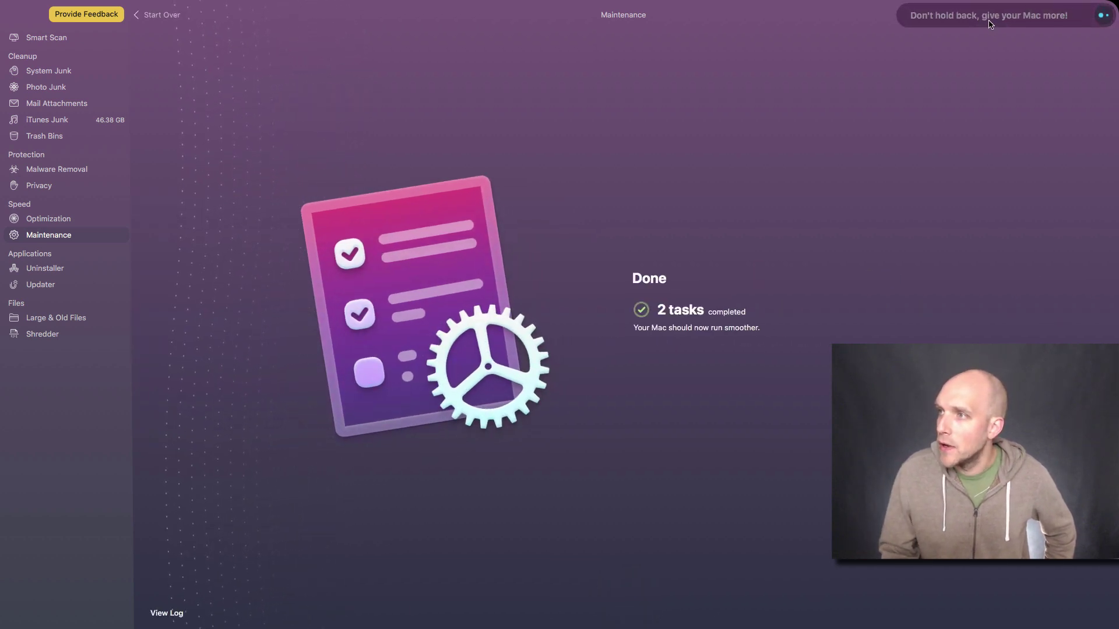
- Remove Random Videos, Podcast and Best Standing Desk for Tall Person.mov (241.55 GB), keeping Review Videos.fcpbundle
{"action": "left_click", "coordinate": [1028, 24]}
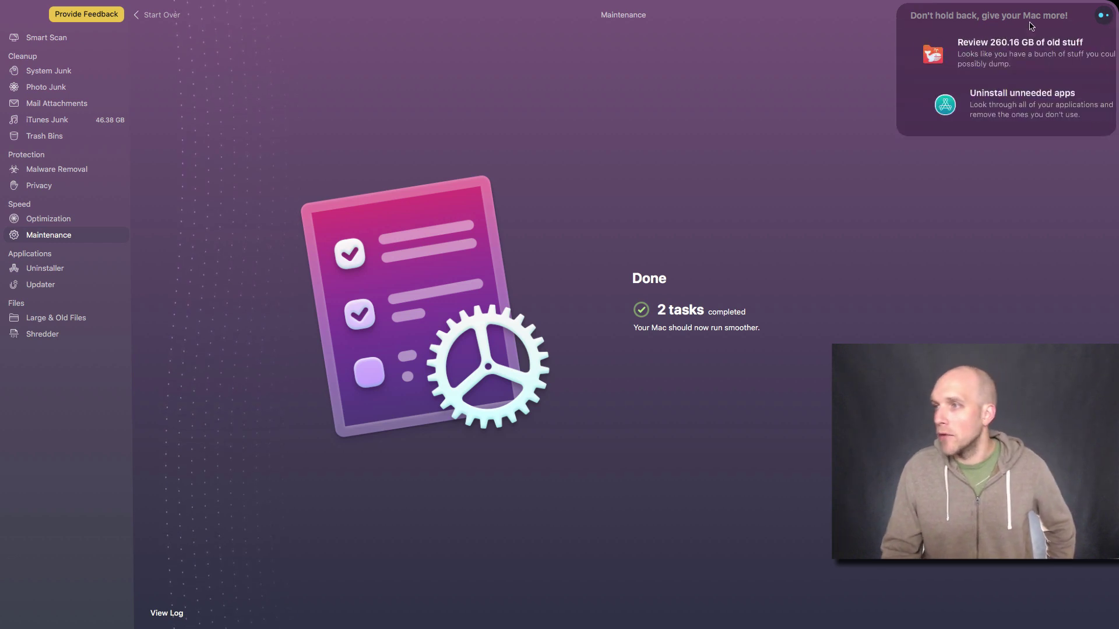
{"action": "left_click", "coordinate": [986, 58]}
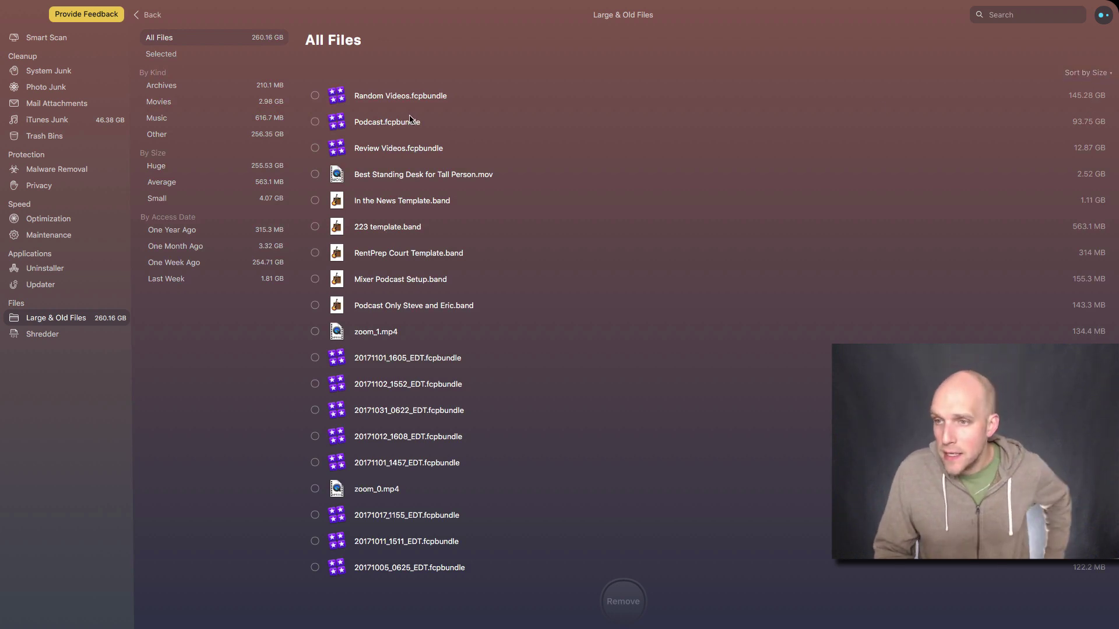
{"action": "left_click", "coordinate": [315, 174]}
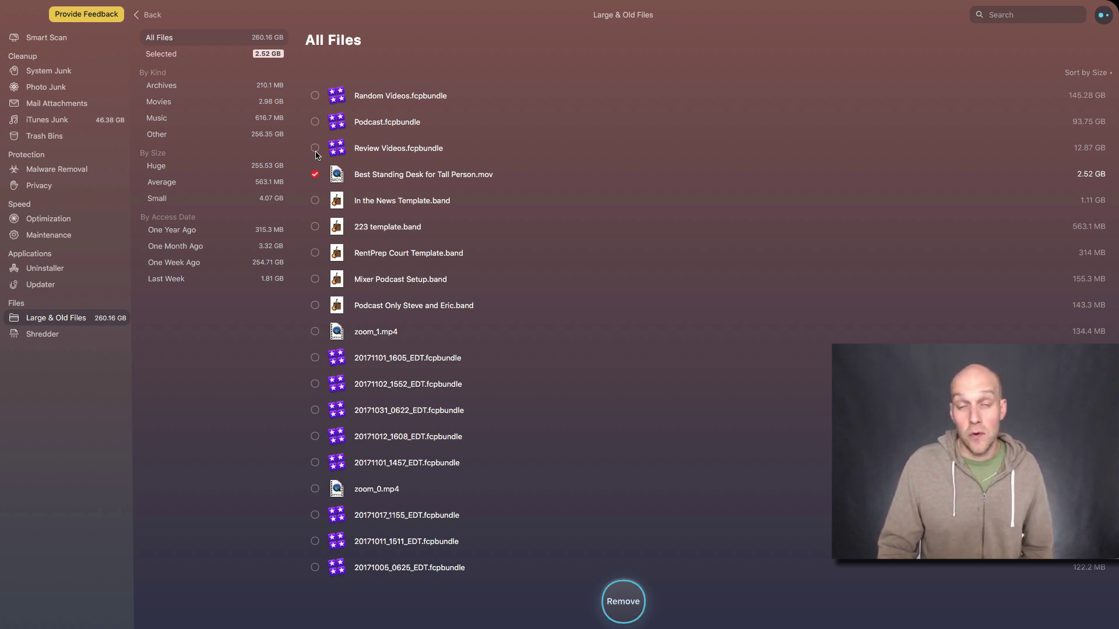
{"action": "left_click", "coordinate": [316, 149]}
{"action": "left_click", "coordinate": [315, 122]}
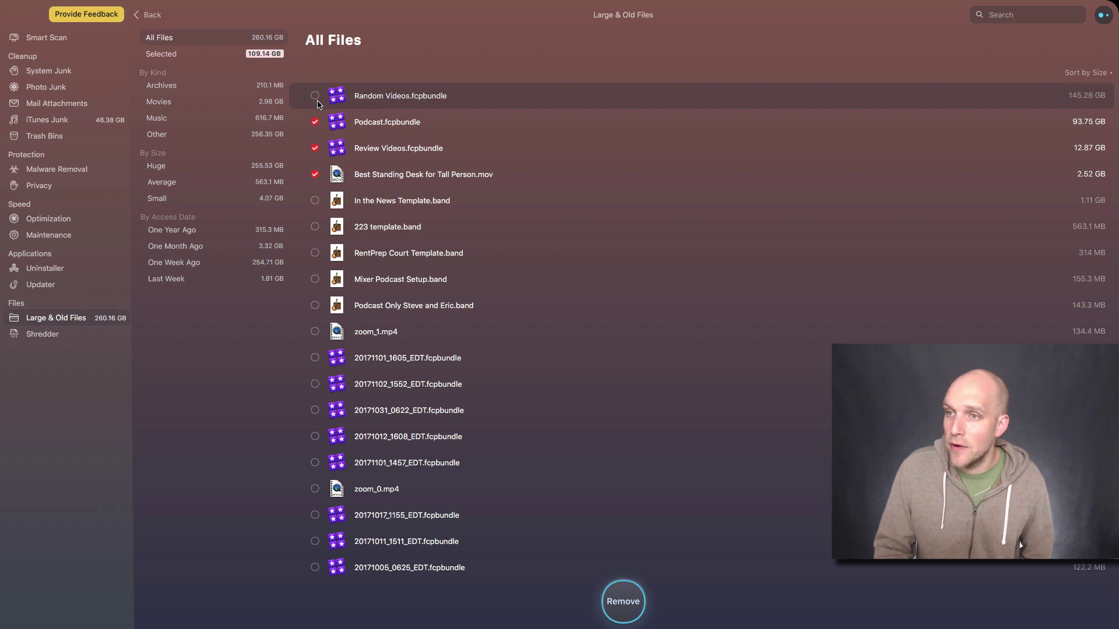
{"action": "left_click", "coordinate": [316, 96]}
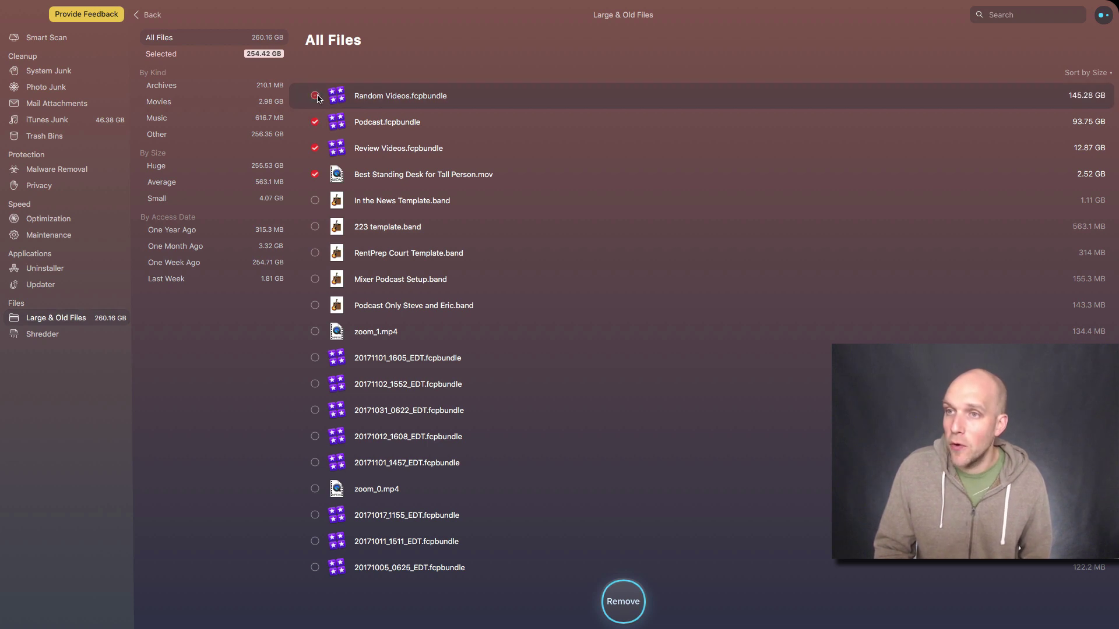
{"action": "left_click", "coordinate": [315, 149]}
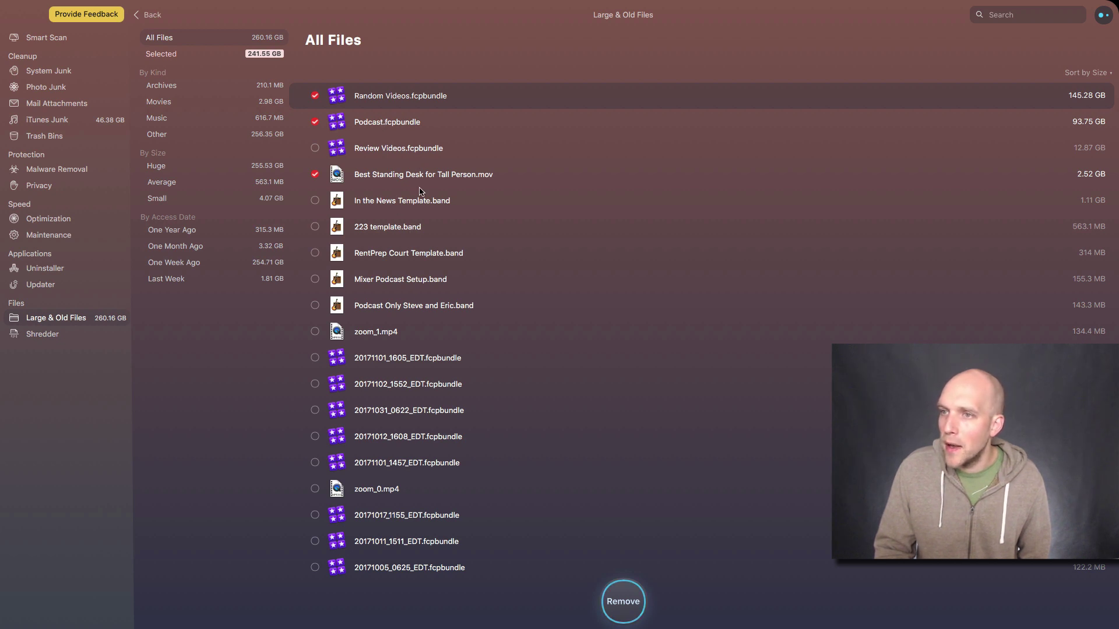
{"action": "left_click", "coordinate": [629, 604]}
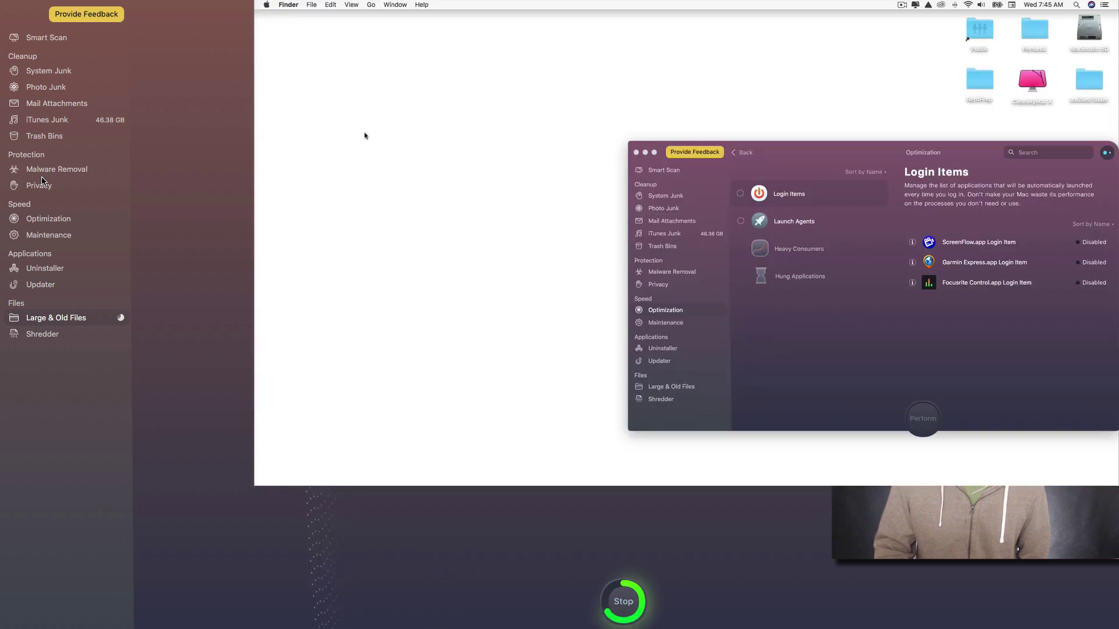
- Check About This Mac storage, which shows 282.88 GB available of 500.07 GB
{"action": "left_click", "coordinate": [266, 5]}
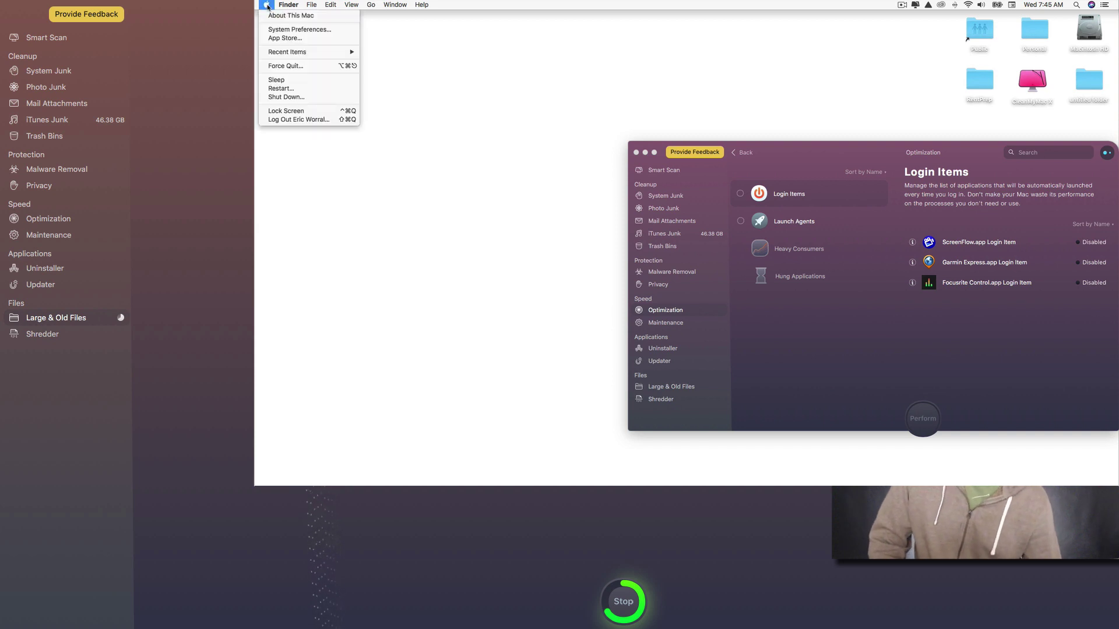
{"action": "left_click", "coordinate": [290, 16]}
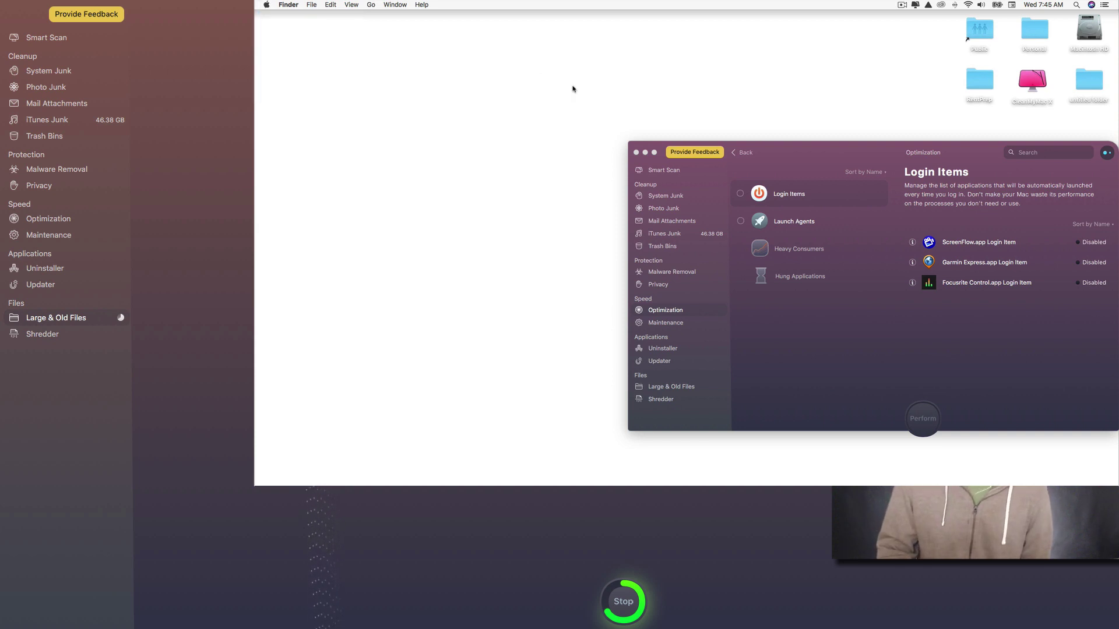
{"action": "left_click", "coordinate": [689, 107]}
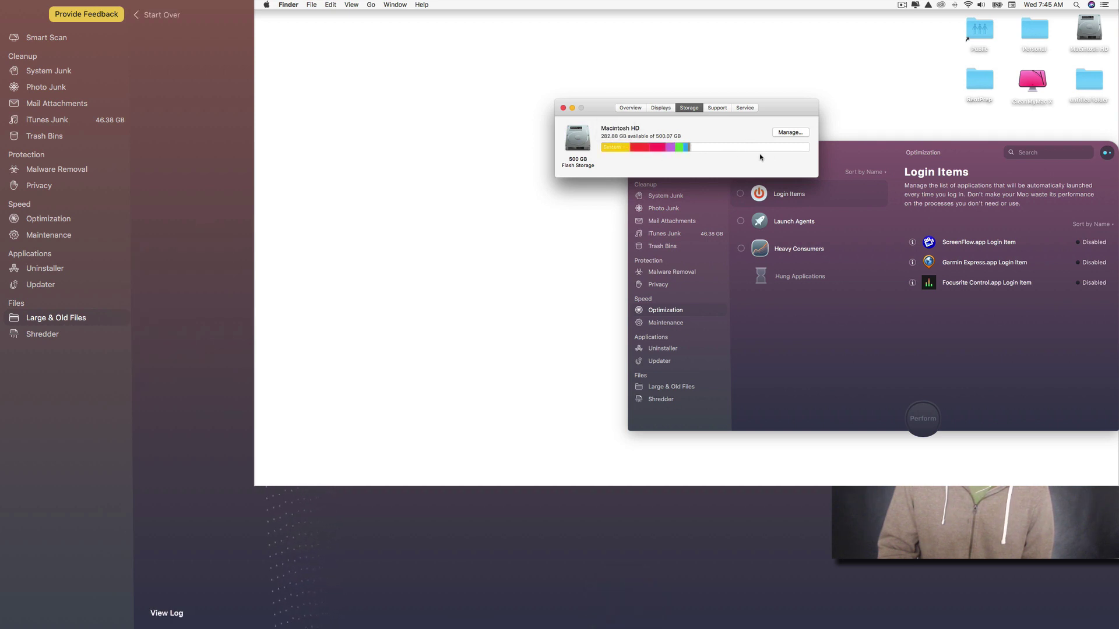
{"action": "mouse_move", "coordinate": [727, 155]}
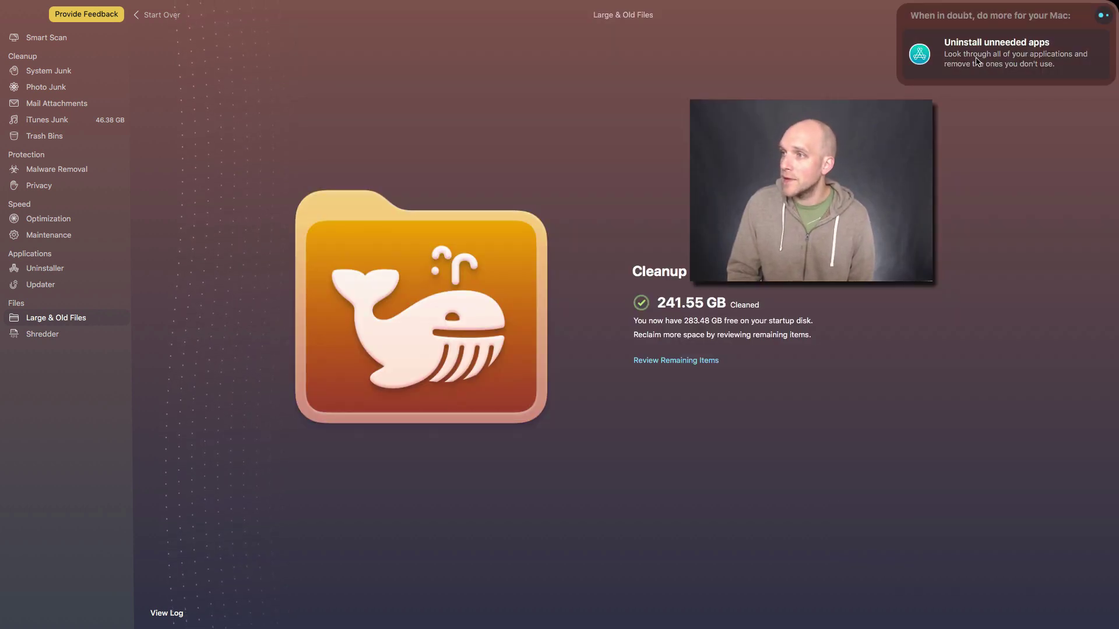
- Sort the list of unused applications by size
{"action": "left_click", "coordinate": [977, 61]}
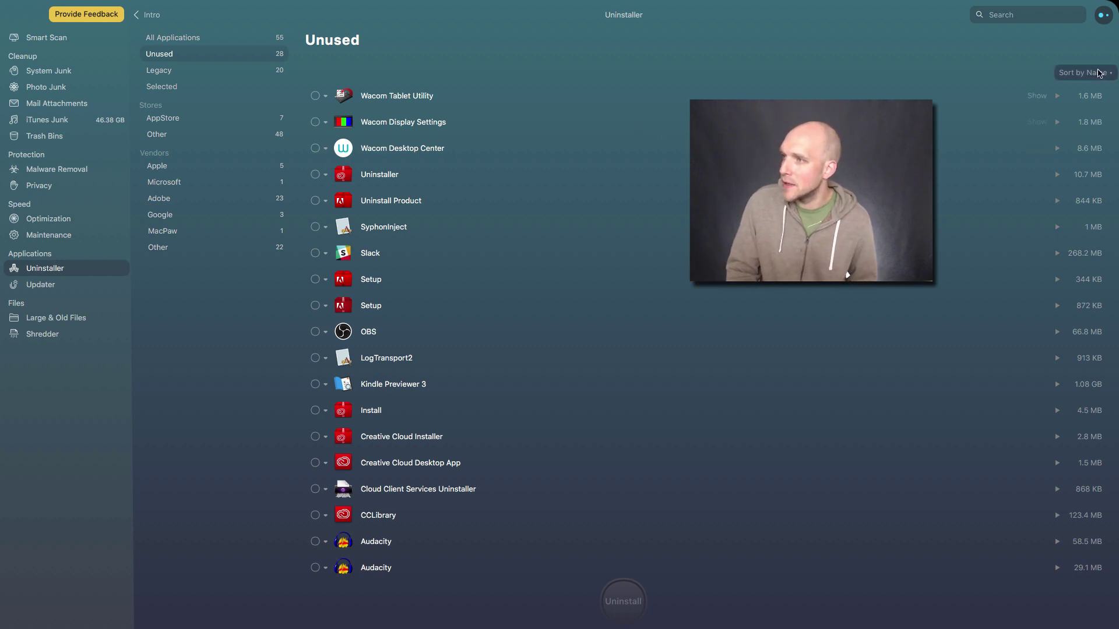
{"action": "left_click", "coordinate": [1075, 76]}
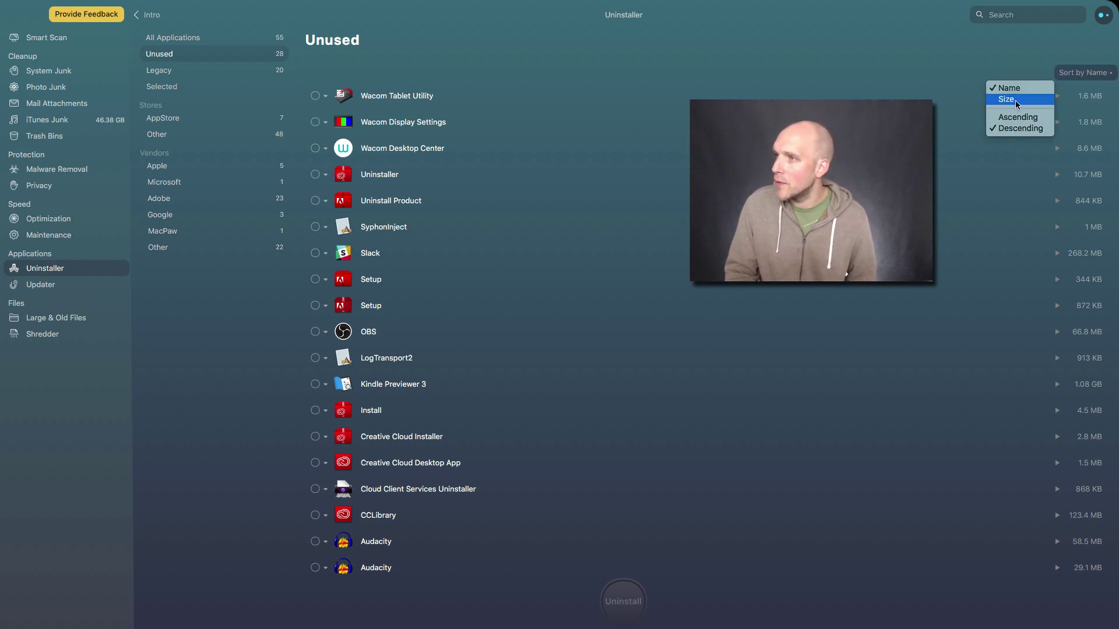
{"action": "left_click", "coordinate": [1016, 100]}
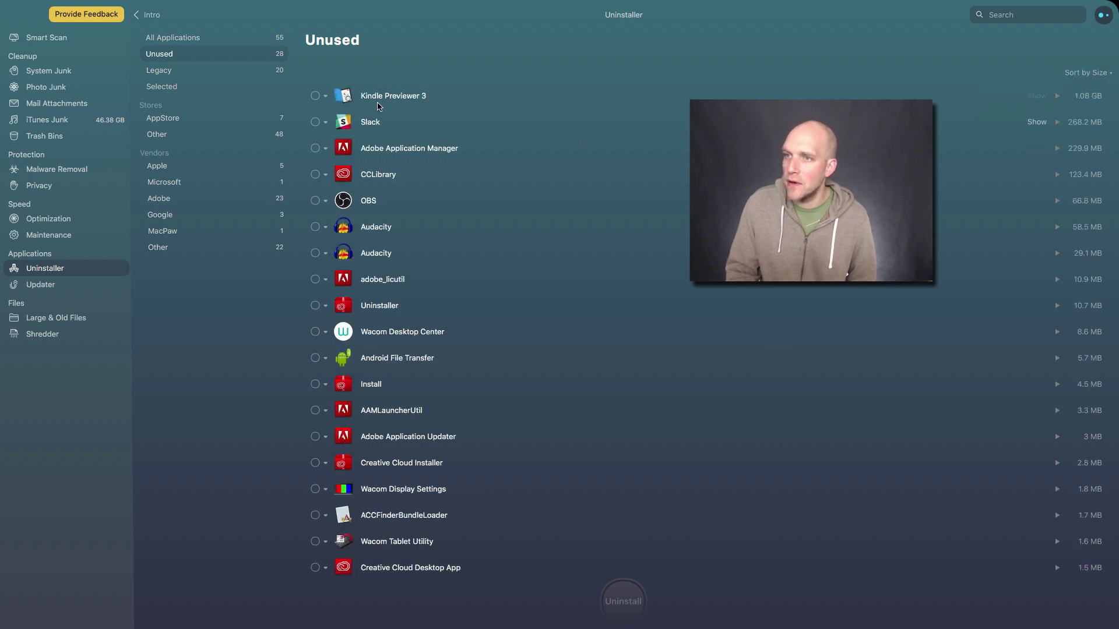
- Uninstall Kindle Previewer 3, Slack, OBS, both Audacity versions and Android File Transfer, freeing 1.51 GB
{"action": "left_click", "coordinate": [315, 96]}
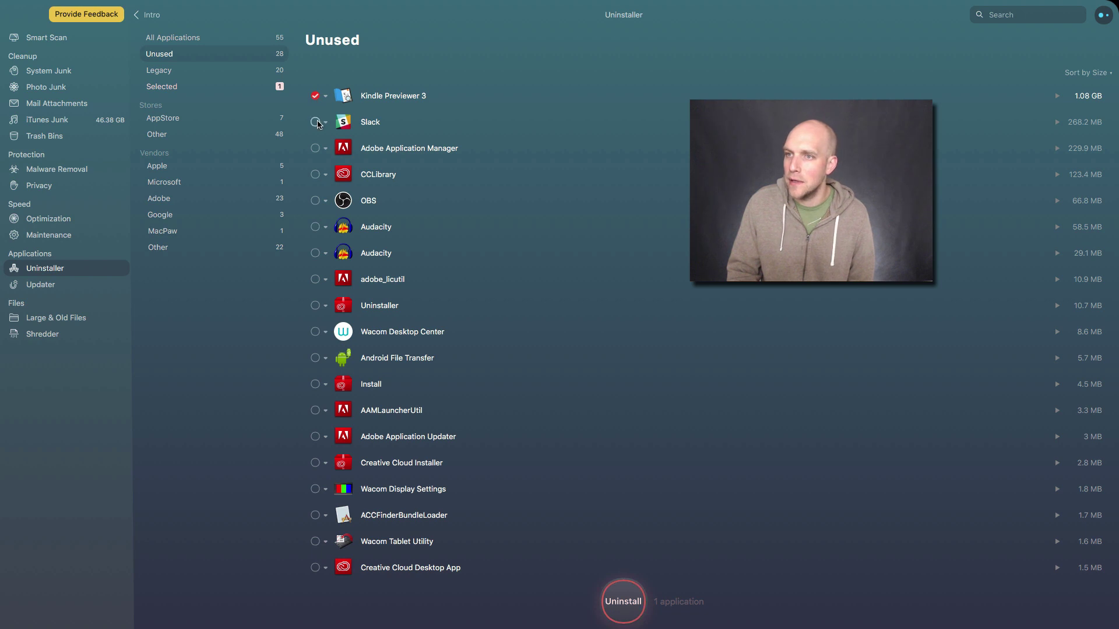
{"action": "left_click", "coordinate": [316, 122]}
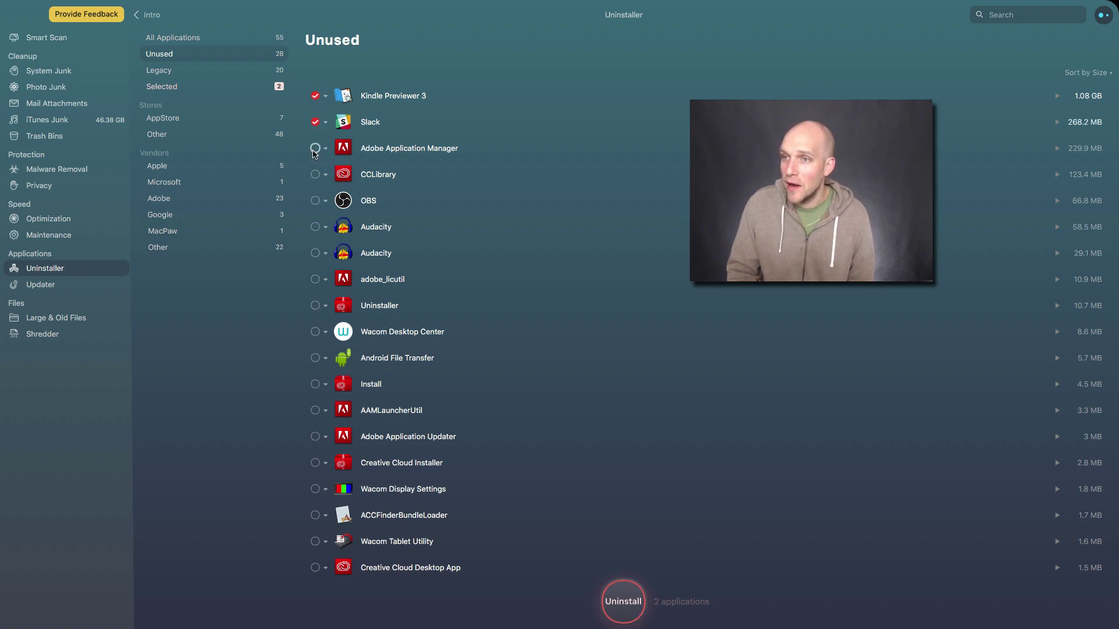
{"action": "left_click", "coordinate": [316, 200]}
{"action": "left_click", "coordinate": [315, 227]}
{"action": "left_click", "coordinate": [315, 253]}
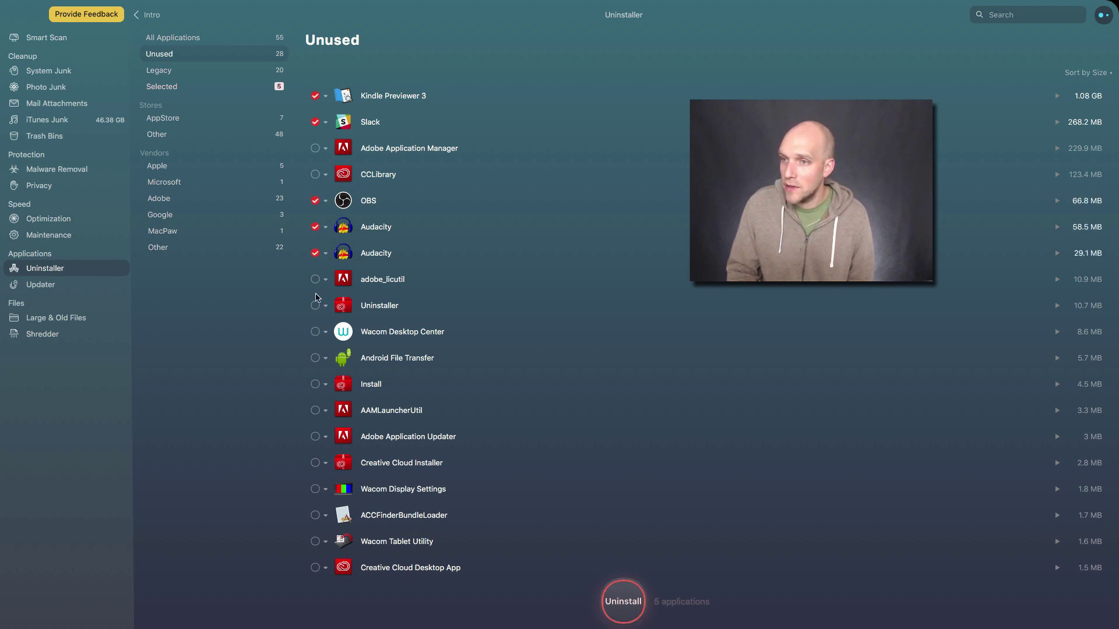
{"action": "left_click", "coordinate": [315, 359]}
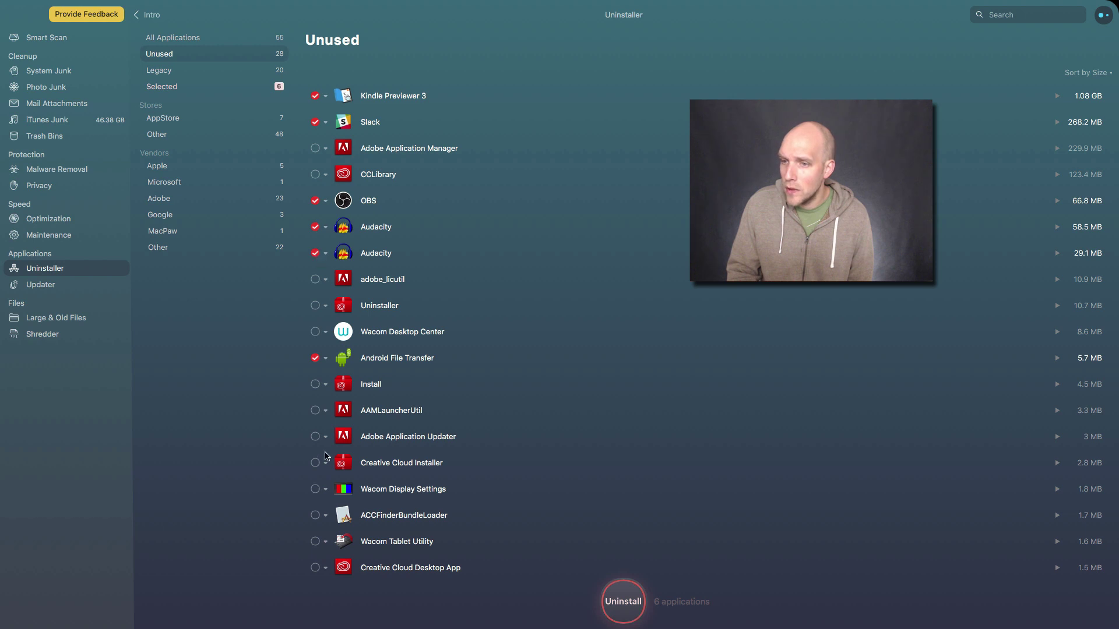
{"action": "scroll", "coordinate": [318, 446], "scroll_direction": "down", "scroll_amount": 3}
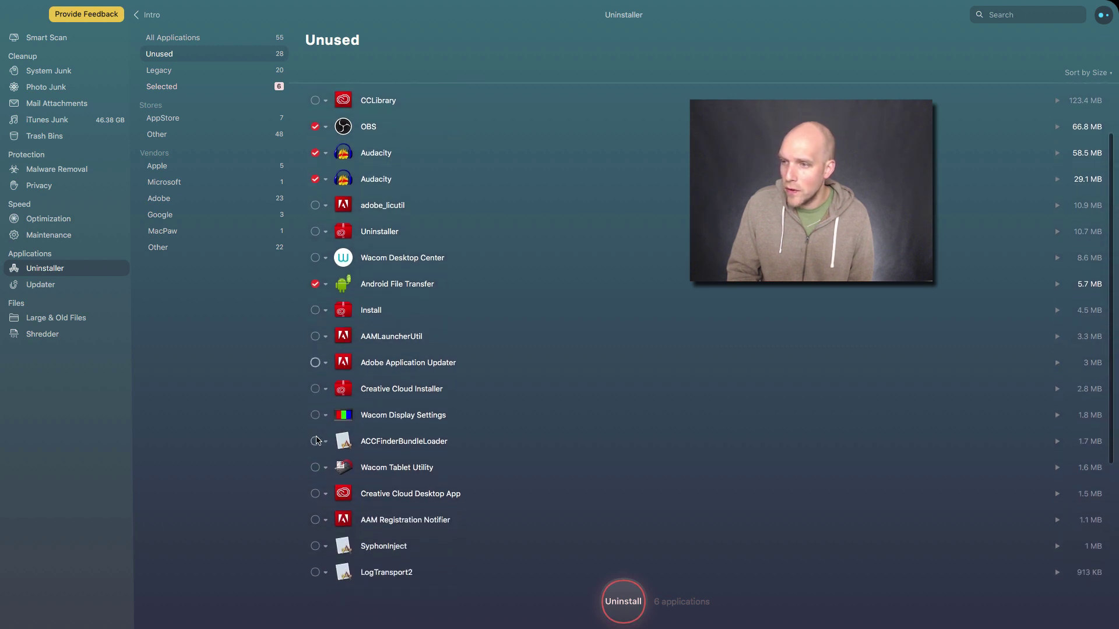
{"action": "scroll", "coordinate": [318, 441], "scroll_direction": "down", "scroll_amount": 2}
{"action": "scroll", "coordinate": [317, 441], "scroll_direction": "up", "scroll_amount": 5}
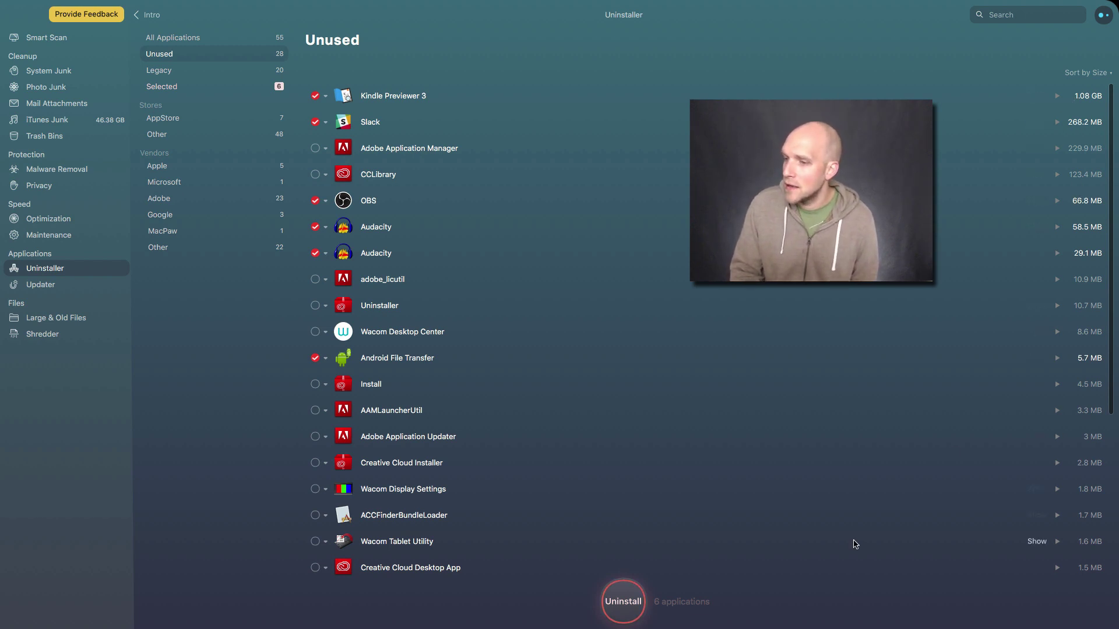
{"action": "left_click", "coordinate": [623, 601]}
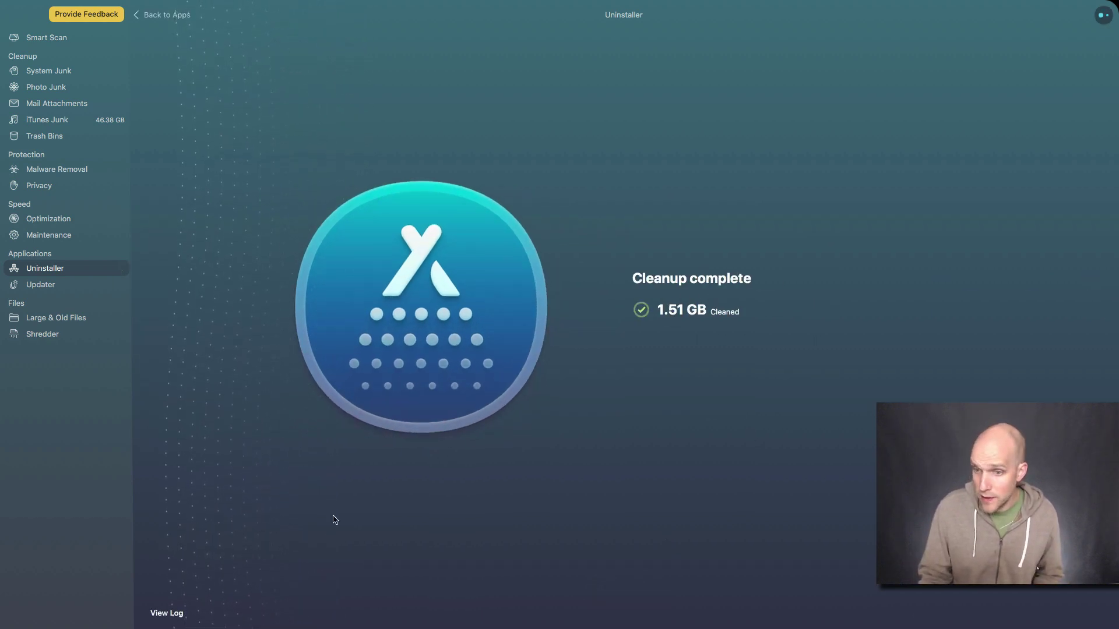
- Dismiss the assistant suggestions, revisit Large & Old Files results, then switch to Shredder
{"action": "left_click", "coordinate": [1102, 17]}
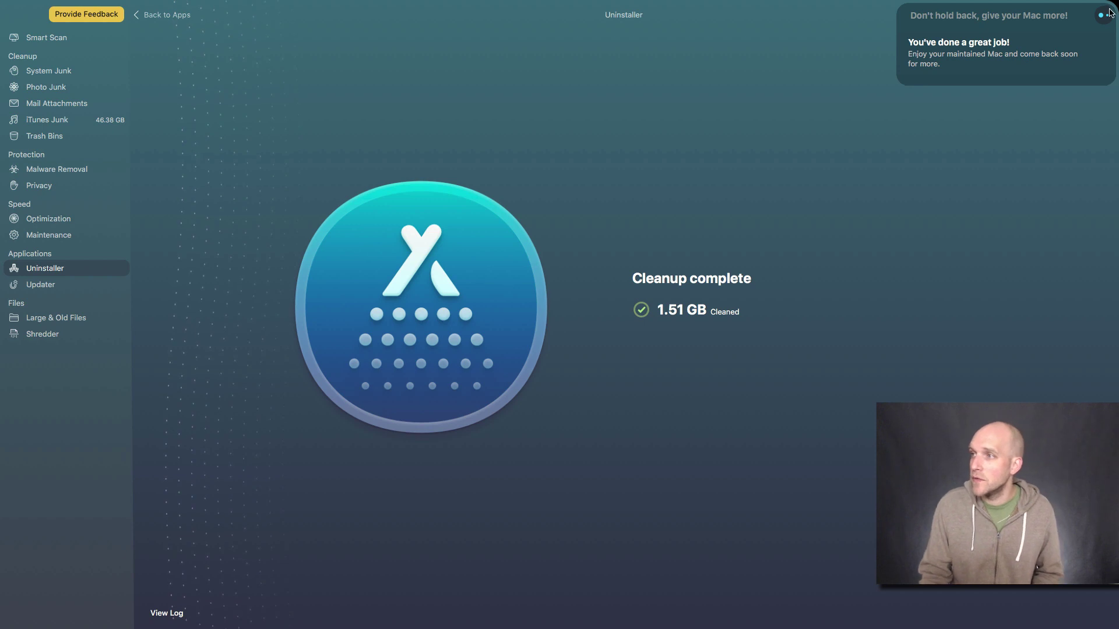
{"action": "left_click", "coordinate": [221, 191]}
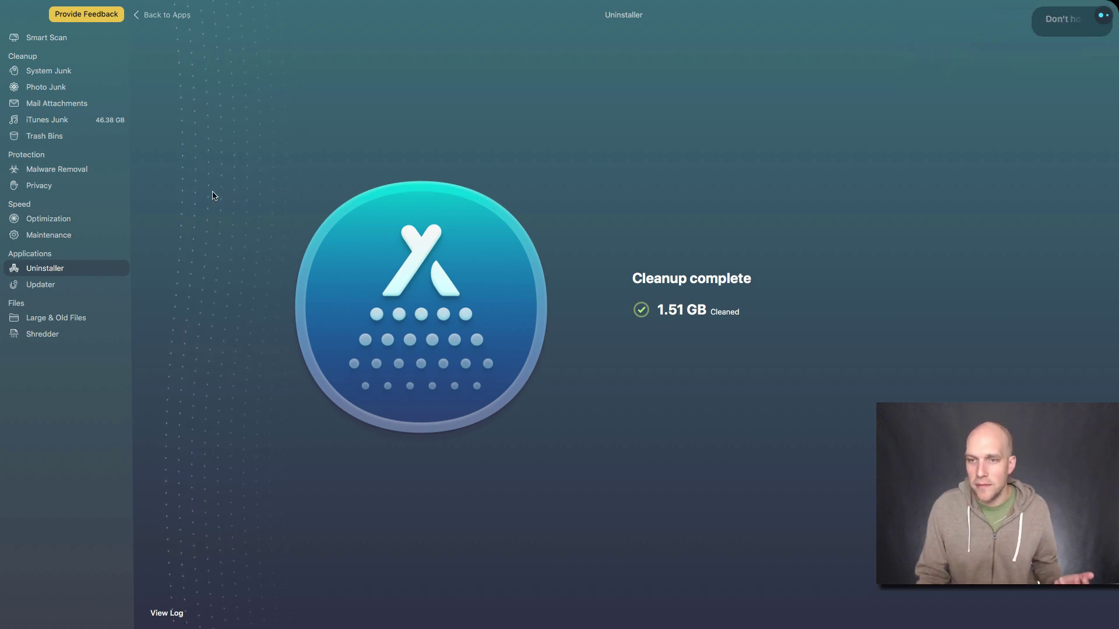
{"action": "left_click", "coordinate": [64, 321]}
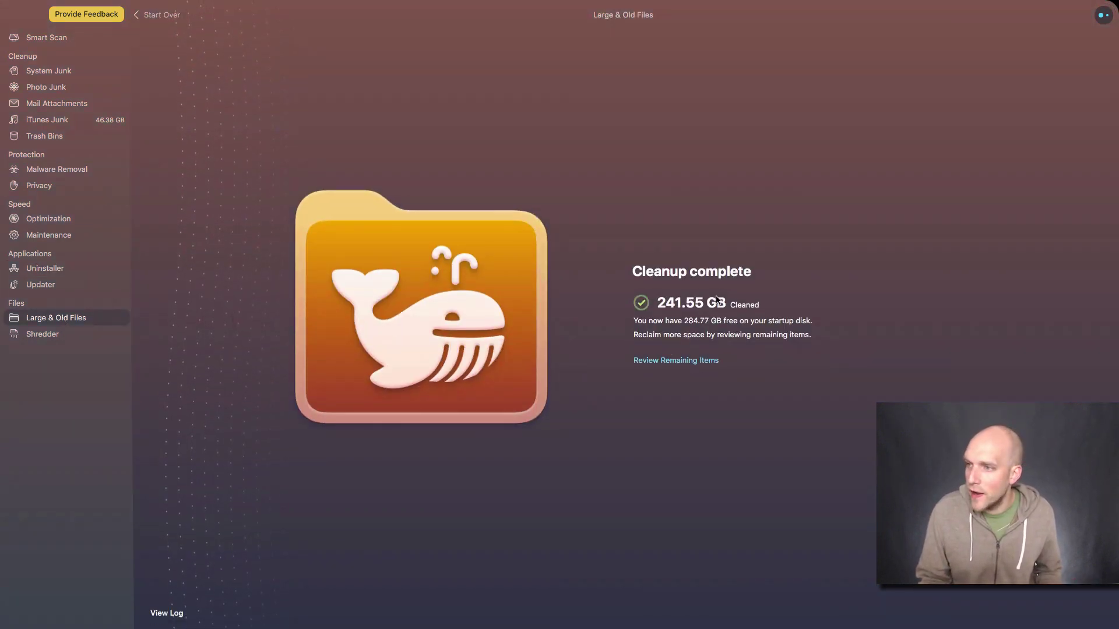
{"action": "left_click", "coordinate": [49, 336]}
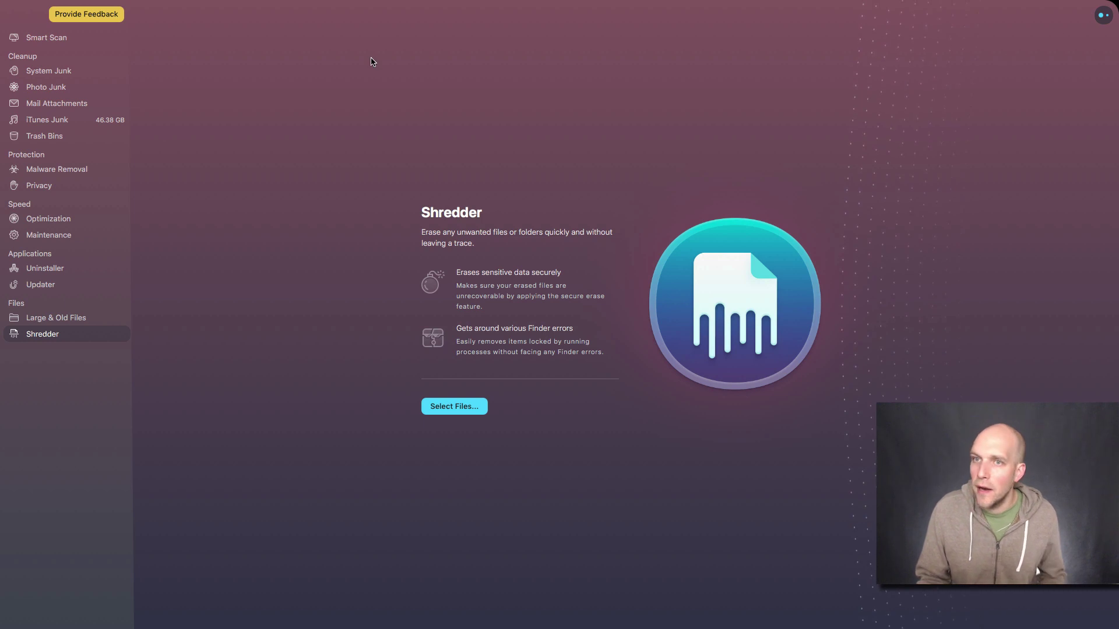
{"action": "mouse_move", "coordinate": [133, 5]}
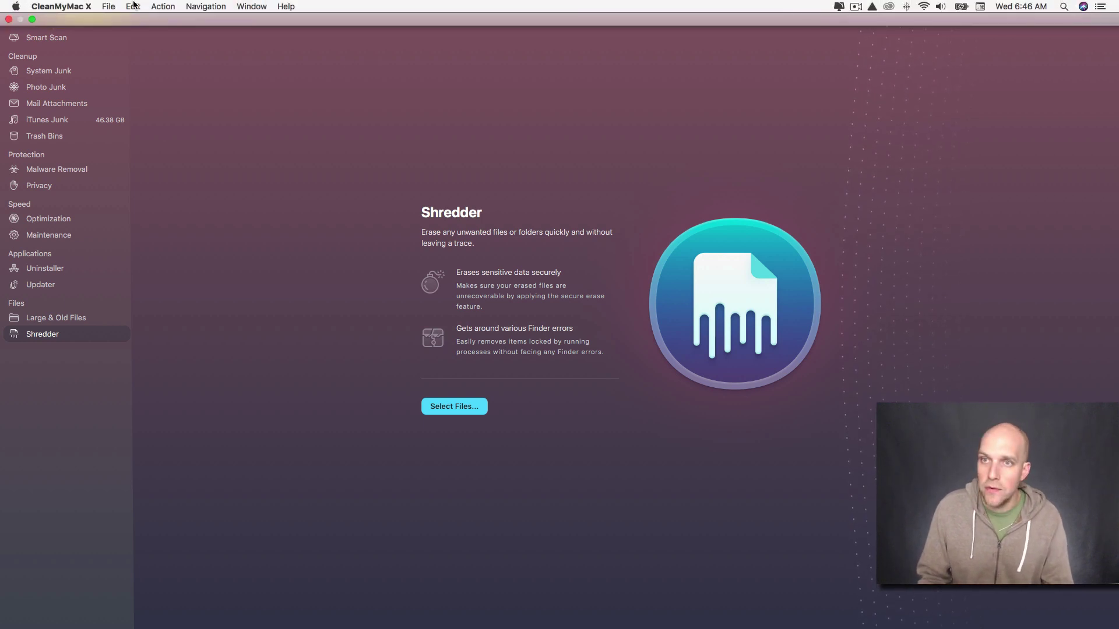
{"action": "left_click", "coordinate": [16, 7]}
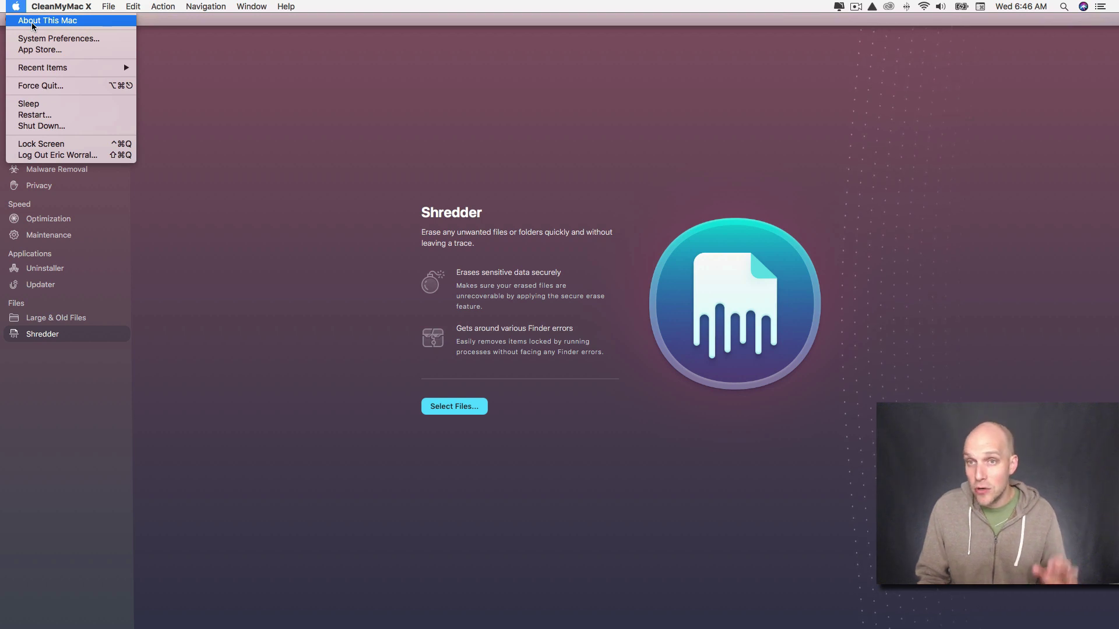
{"action": "left_click", "coordinate": [32, 25]}
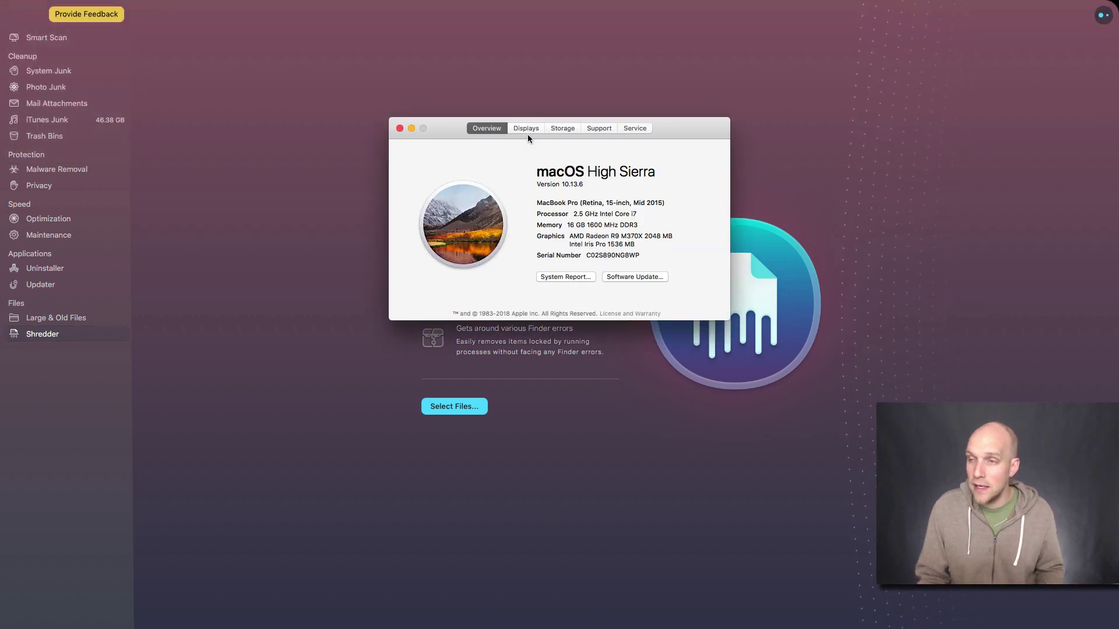
{"action": "left_click", "coordinate": [563, 131]}
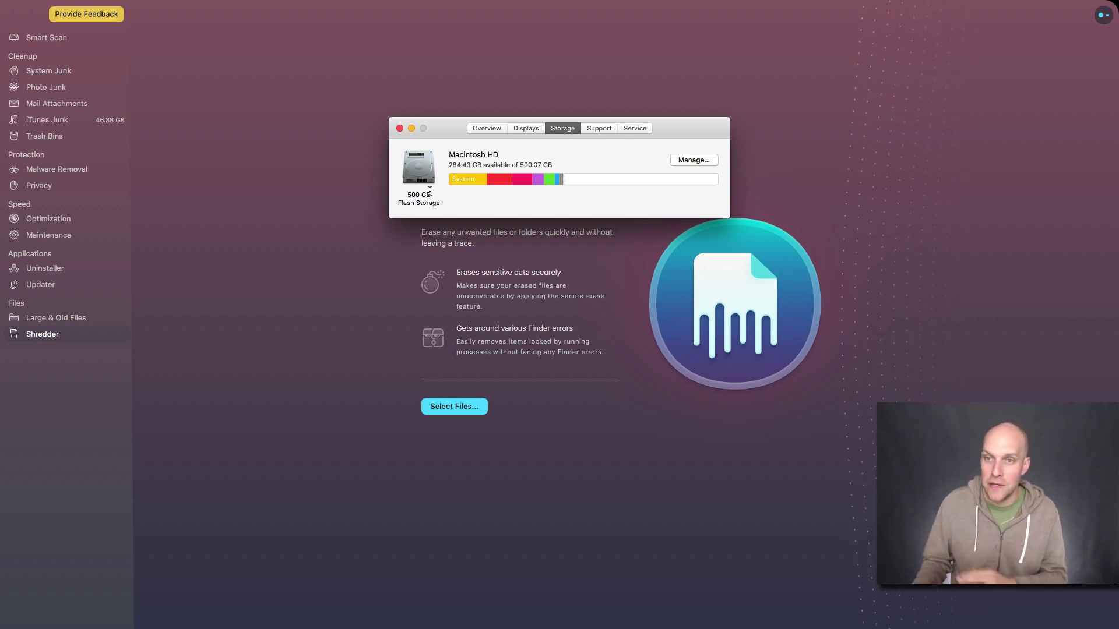
{"action": "left_click", "coordinate": [439, 116]}
{"action": "left_click", "coordinate": [400, 128]}
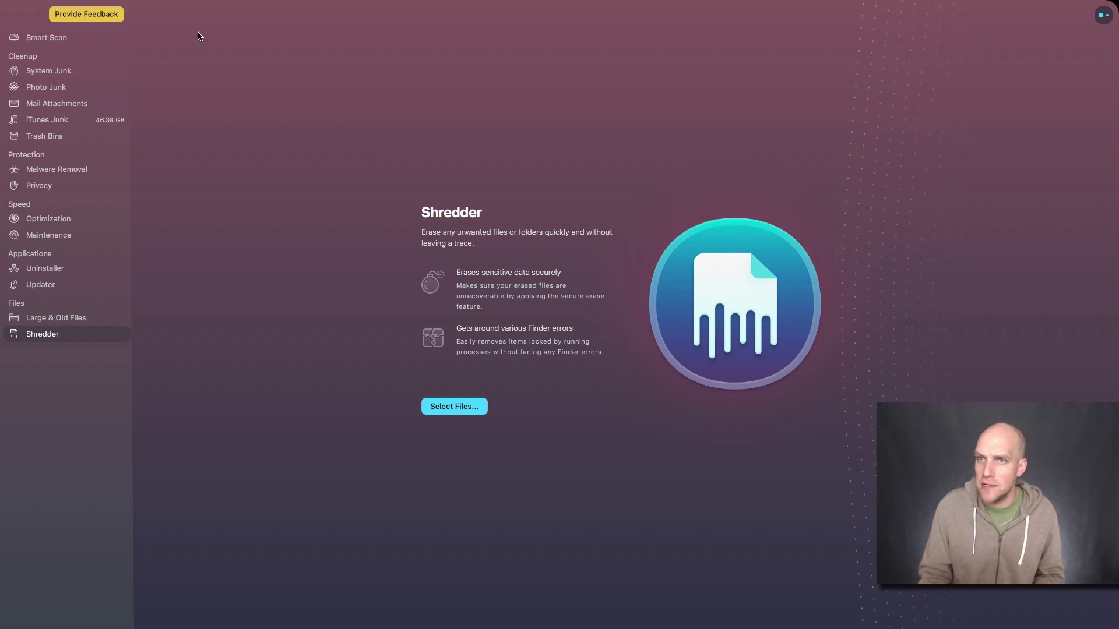
{"action": "left_click", "coordinate": [1103, 16]}
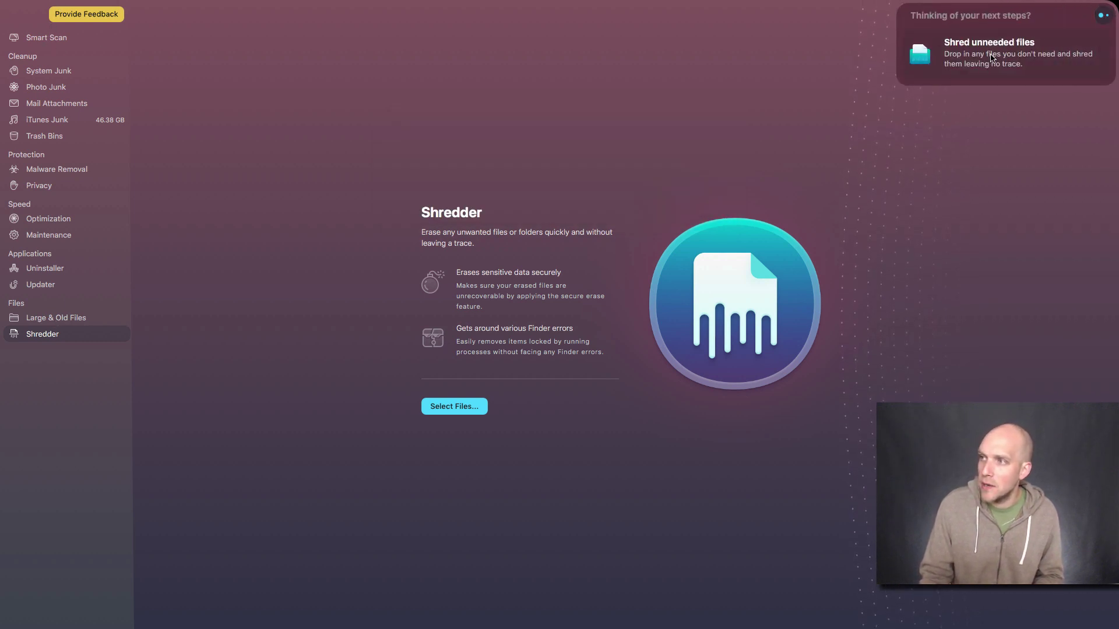
{"action": "left_click", "coordinate": [1103, 17]}
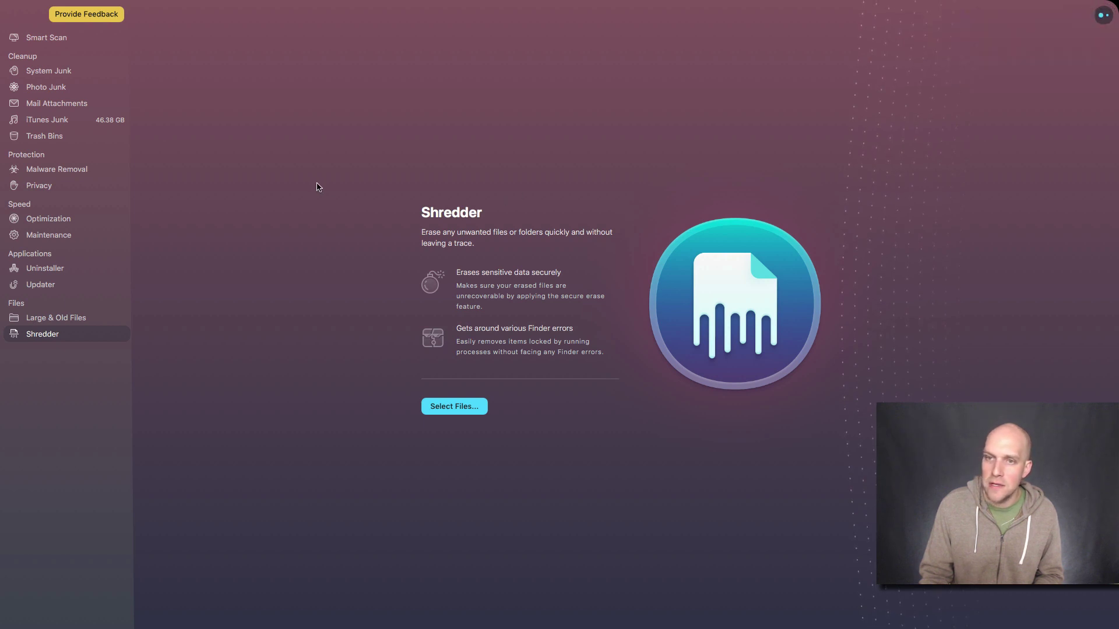